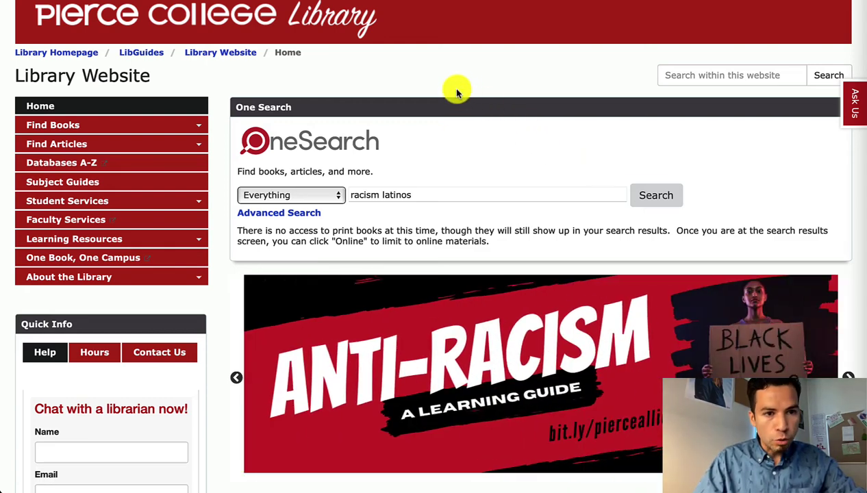
Filter the Databases A-Z list to Psychology (10) and open PsycARTICLES
click(176, 164)
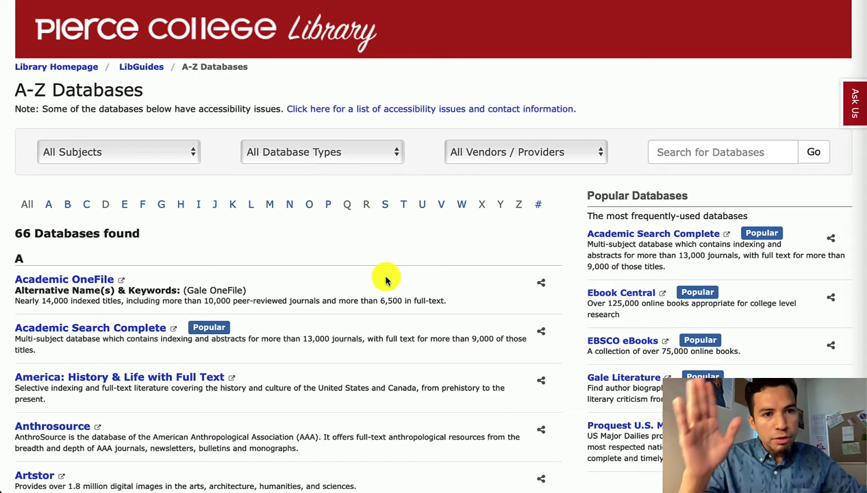
click(172, 152)
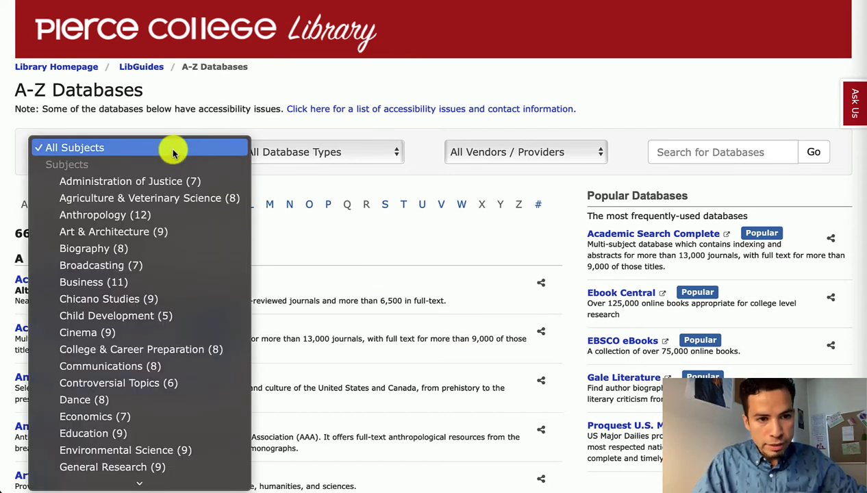
scroll(188, 253, down, 5)
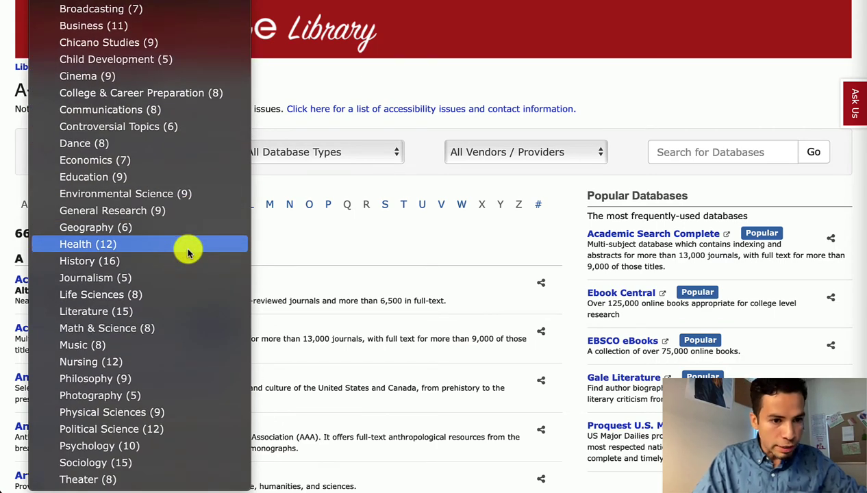
click(125, 450)
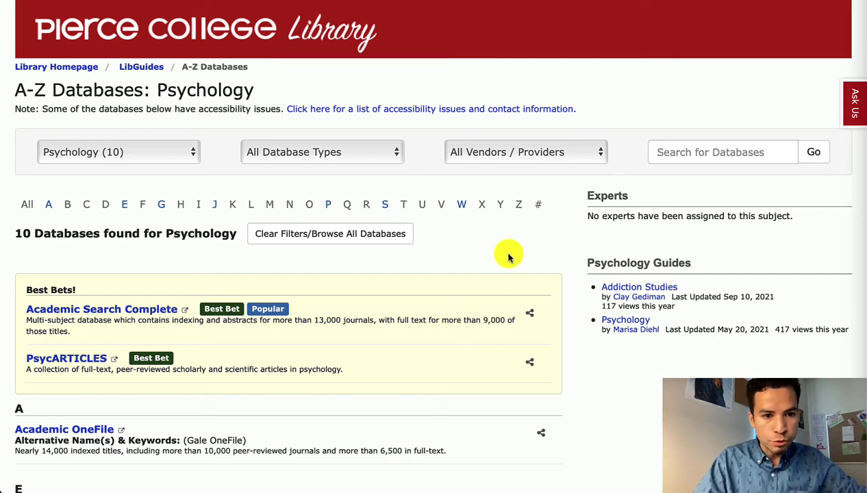
scroll(514, 246, down, 3)
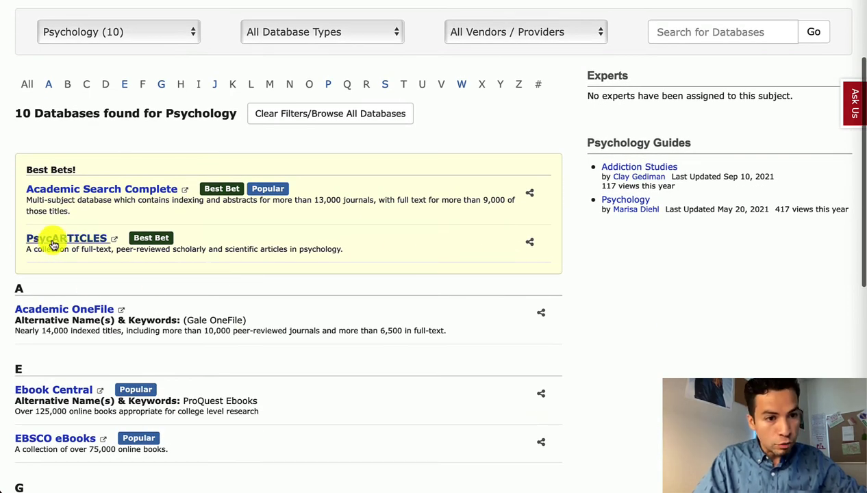
click(85, 238)
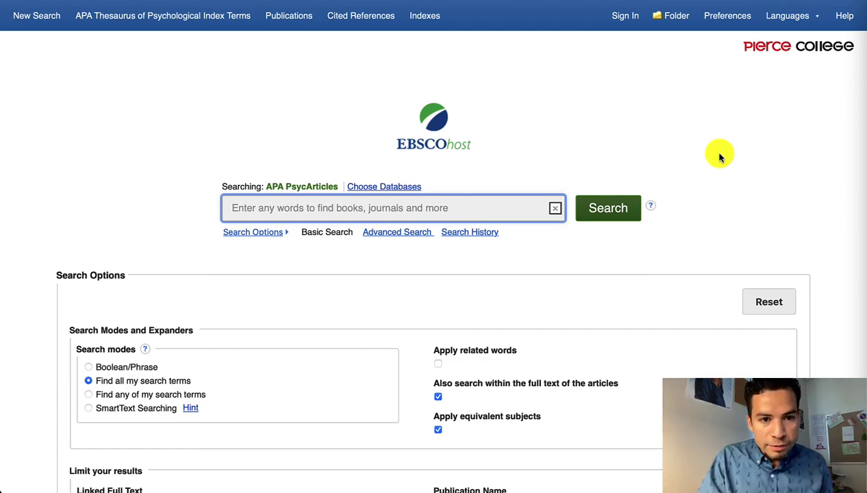
Run a keyword search for 'racism latinos', returning 2,392 results
scroll(558, 296, down, 5)
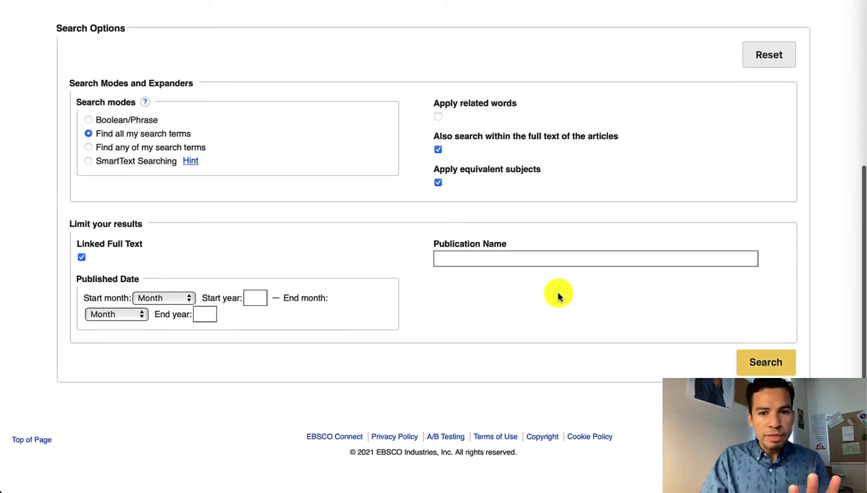
scroll(566, 189, up, 5)
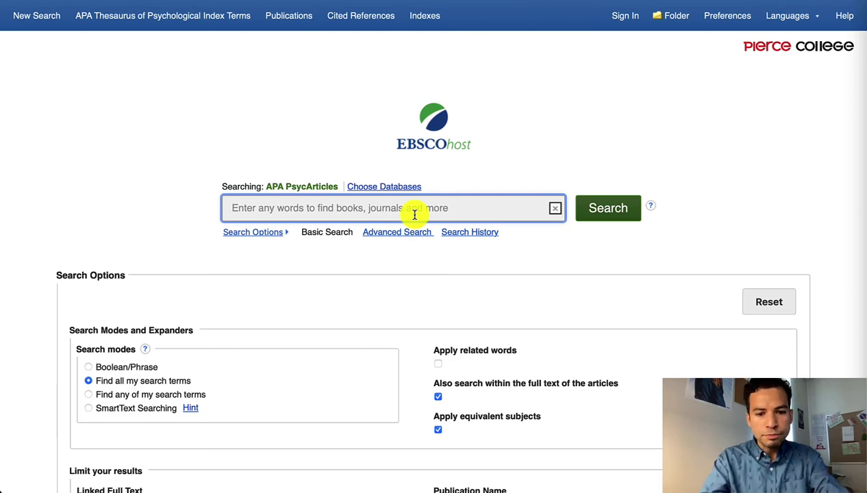
text(racism)
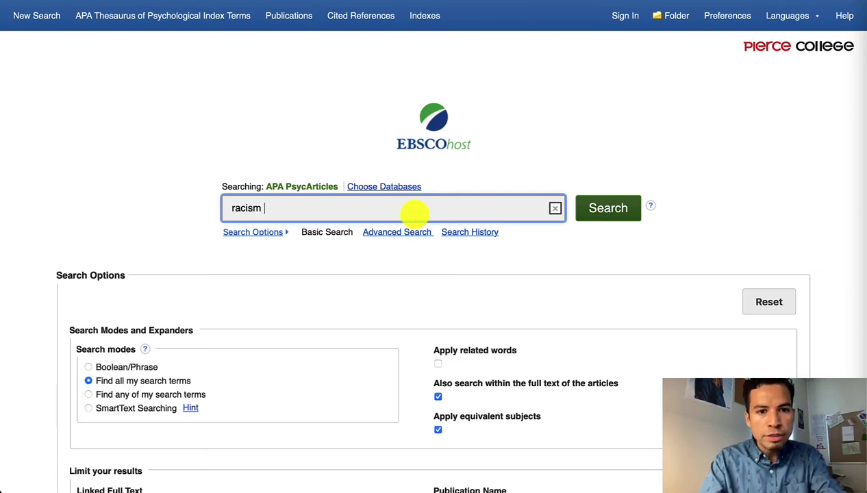
text( lation)
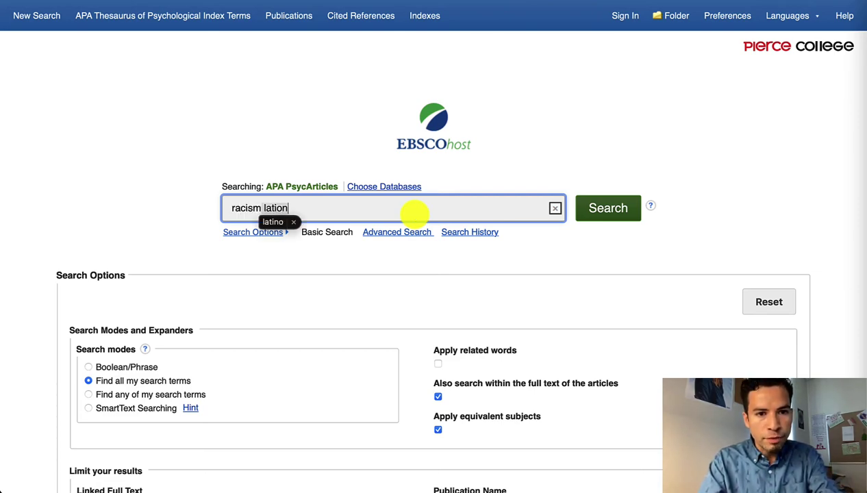
key(BackSpace)
key(BackSpace)
text(nos)
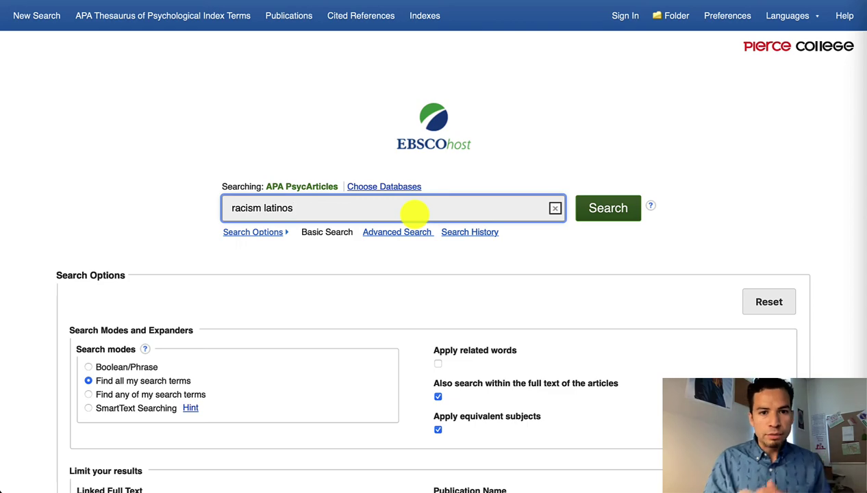
click(591, 215)
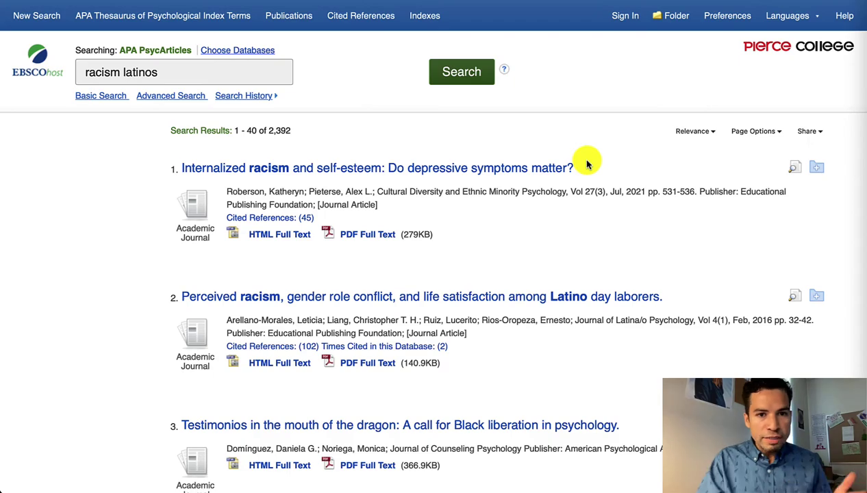
Scroll the 2,392 results and Refine Results sidebar to the latinos/latinas (197) facet and 1985–2021 dates
scroll(601, 213, down, 1)
scroll(600, 213, down, 3)
scroll(602, 207, up, 4)
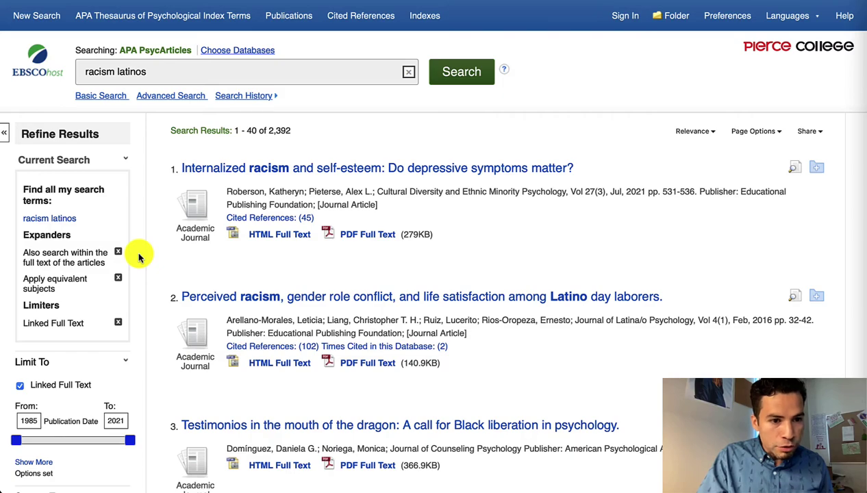
scroll(138, 257, down, 7)
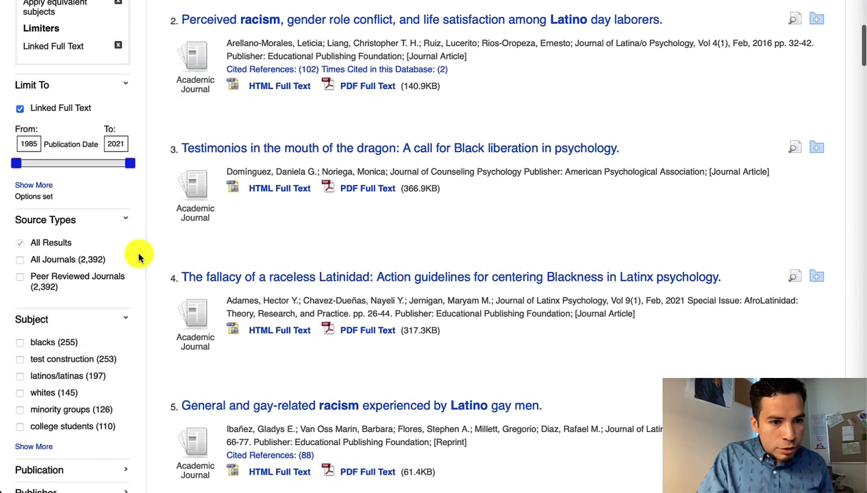
scroll(138, 256, down, 5)
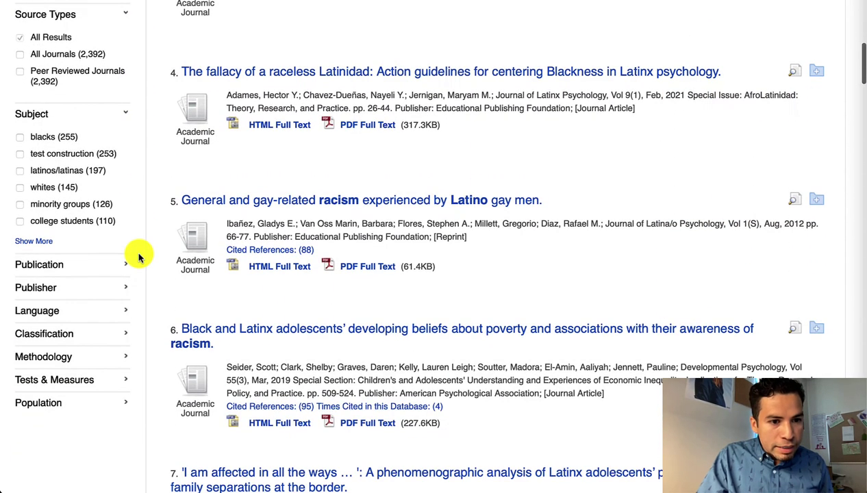
Tick empirical study under the Methodology facet, cutting results to 1,730 articles
click(122, 360)
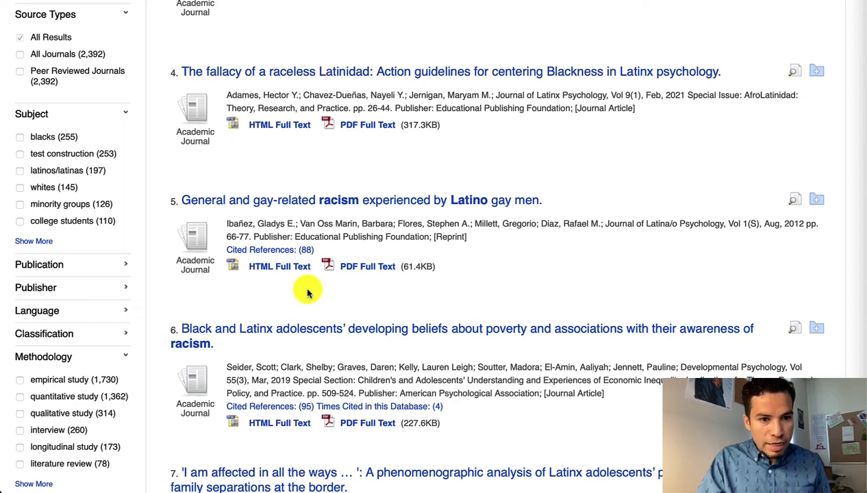
scroll(305, 291, down, 3)
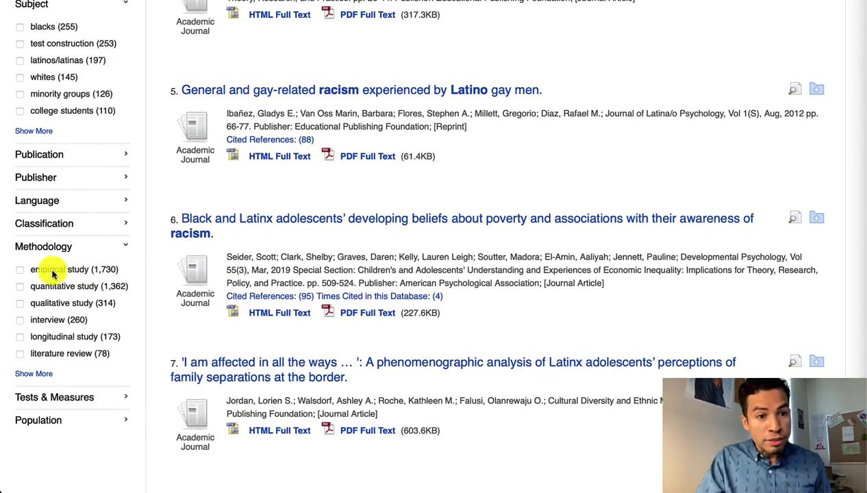
click(53, 273)
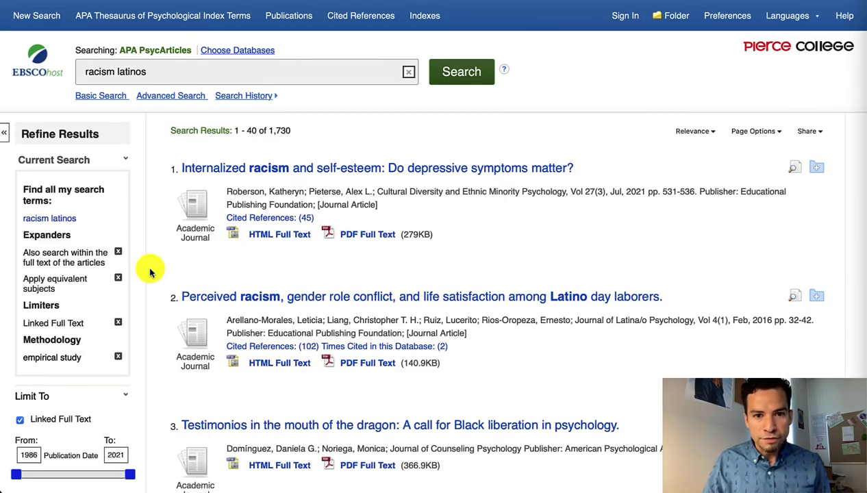
scroll(167, 316, down, 5)
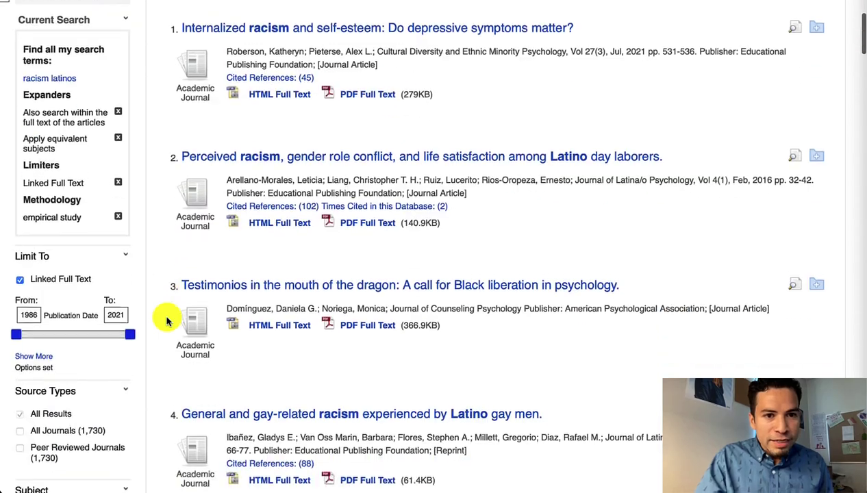
scroll(167, 322, down, 1)
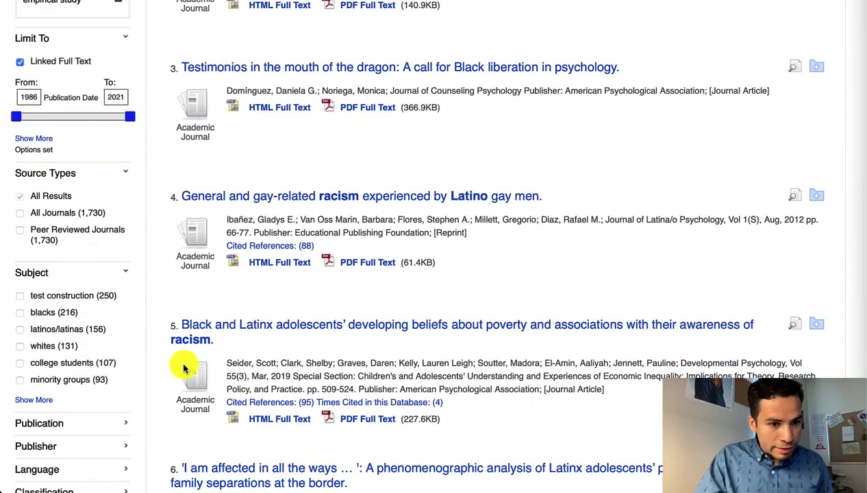
scroll(182, 370, down, 2)
scroll(185, 396, up, 10)
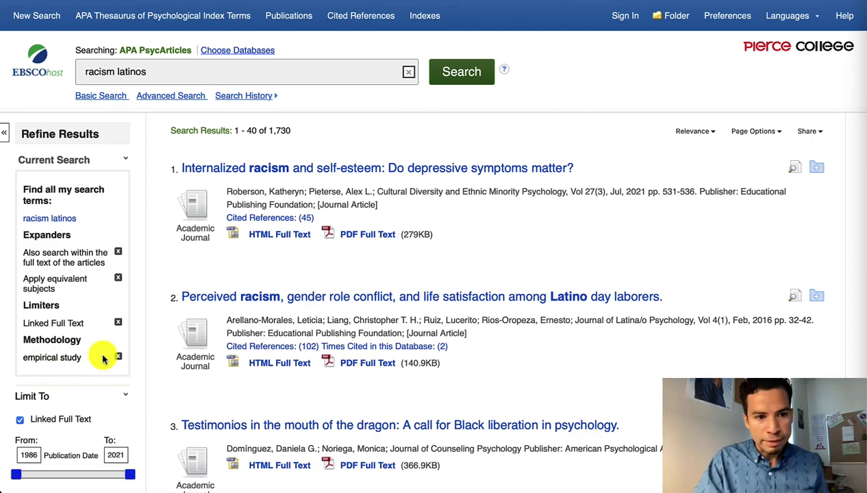
Change the publication date start year from 1986 to 2010, keeping 2021 as the end
scroll(162, 331, down, 3)
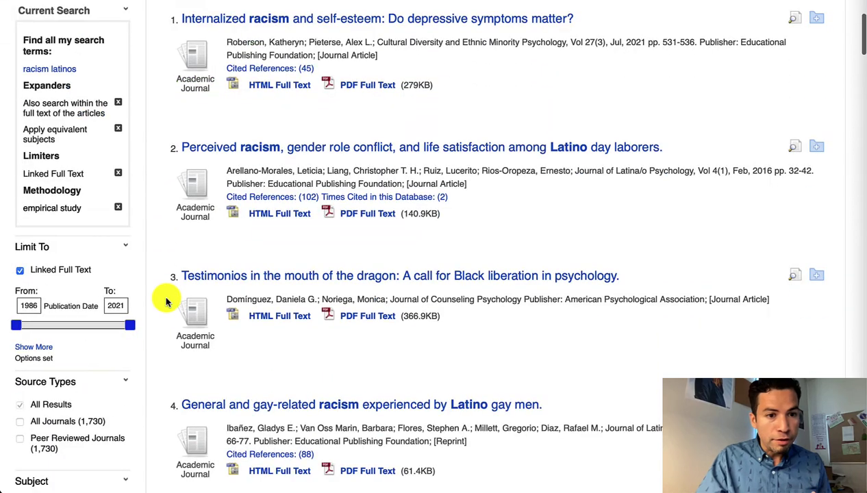
scroll(166, 302, down, 2)
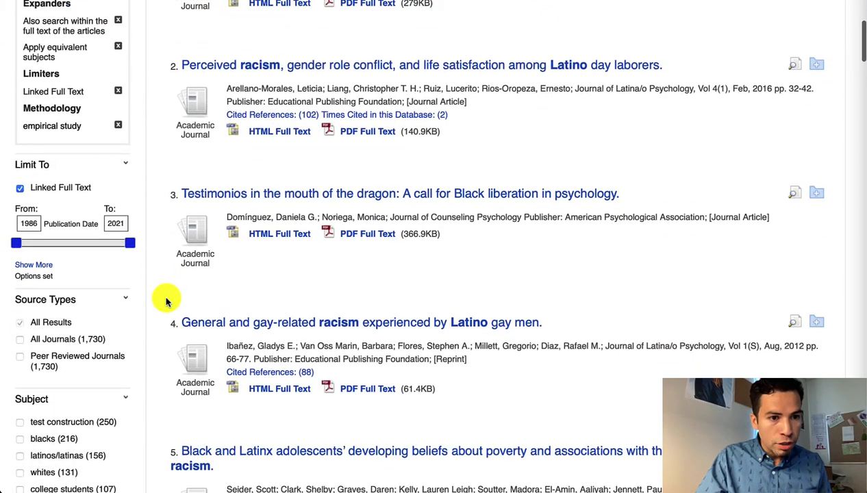
double_click(31, 225)
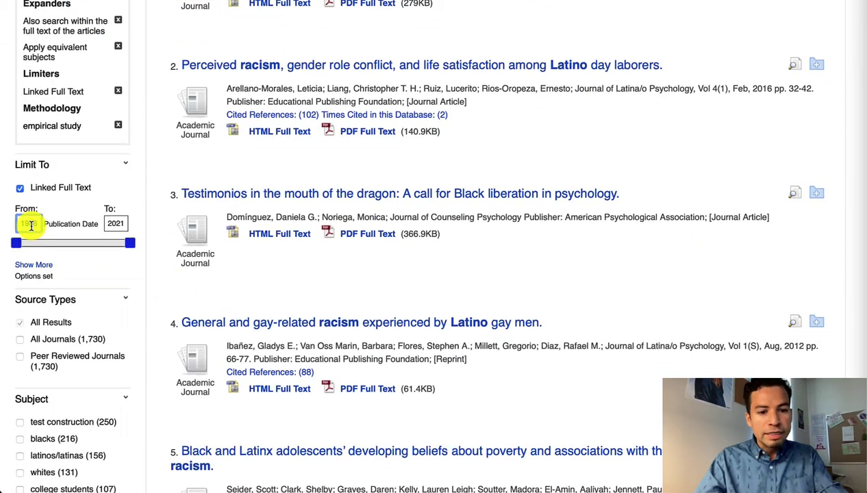
text(2010)
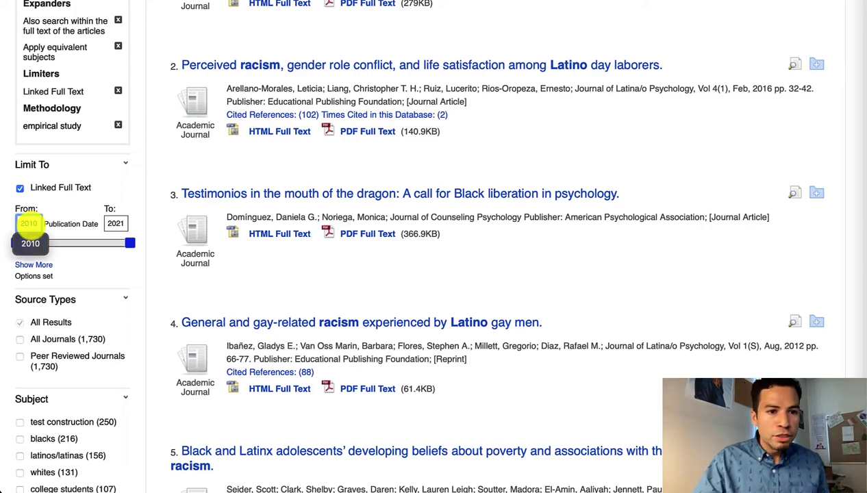
key(Return)
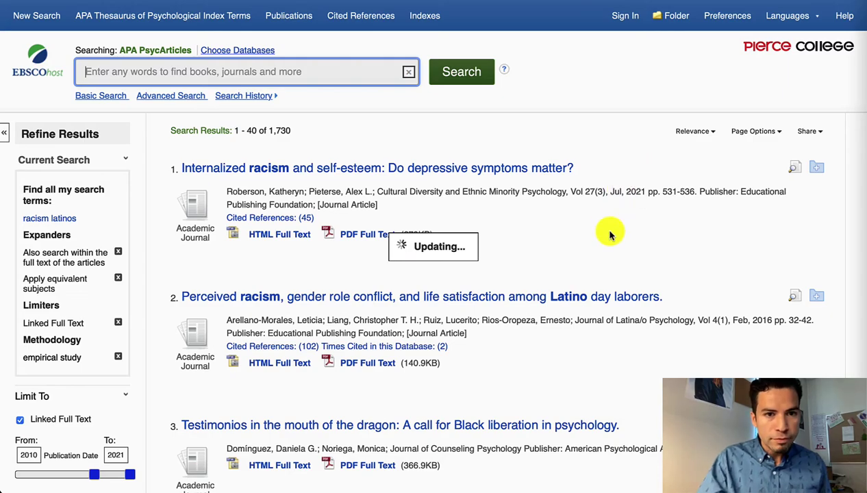
Scroll the 1,394 results to 'General and gay-related racism experienced by Latino gay men'
scroll(658, 320, down, 5)
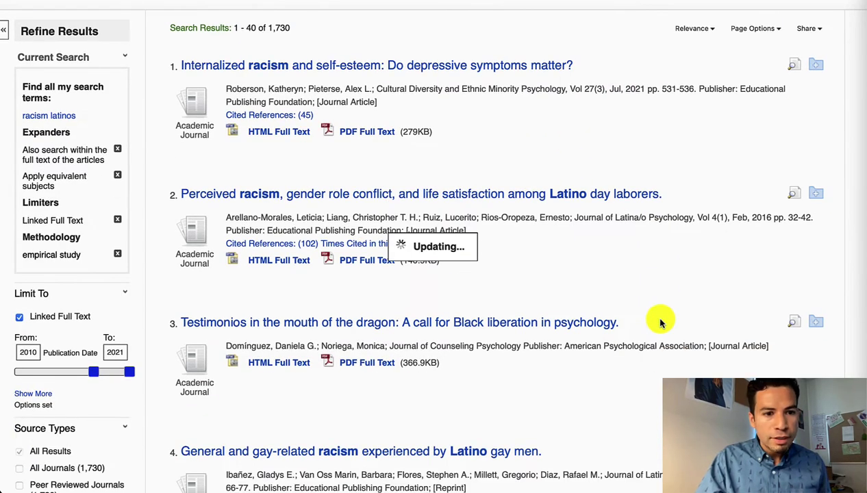
scroll(660, 322, down, 3)
scroll(659, 322, up, 8)
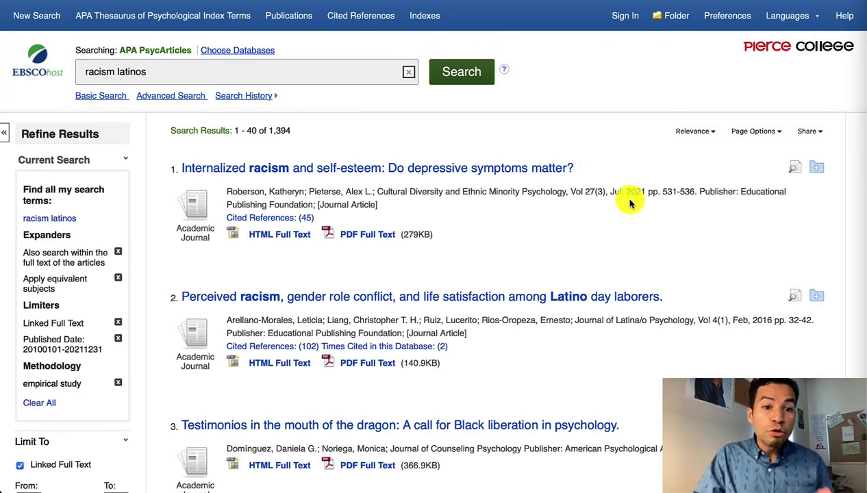
scroll(631, 204, down, 1)
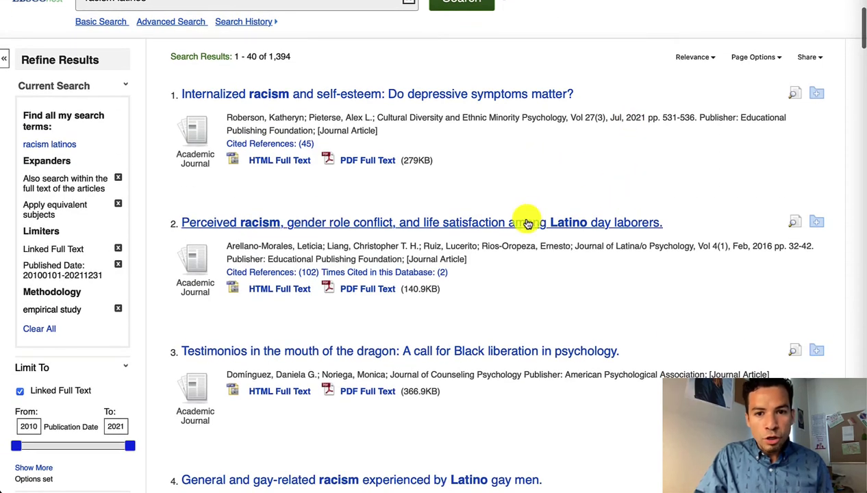
scroll(558, 252, down, 1)
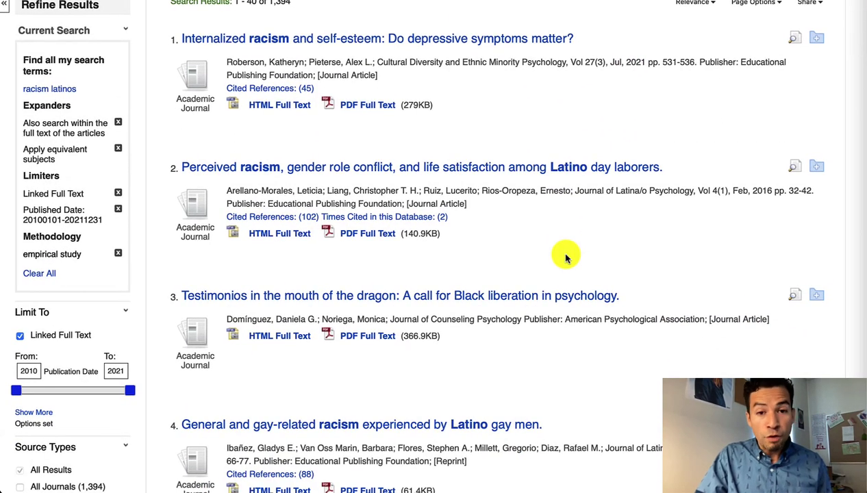
scroll(574, 202, down, 1)
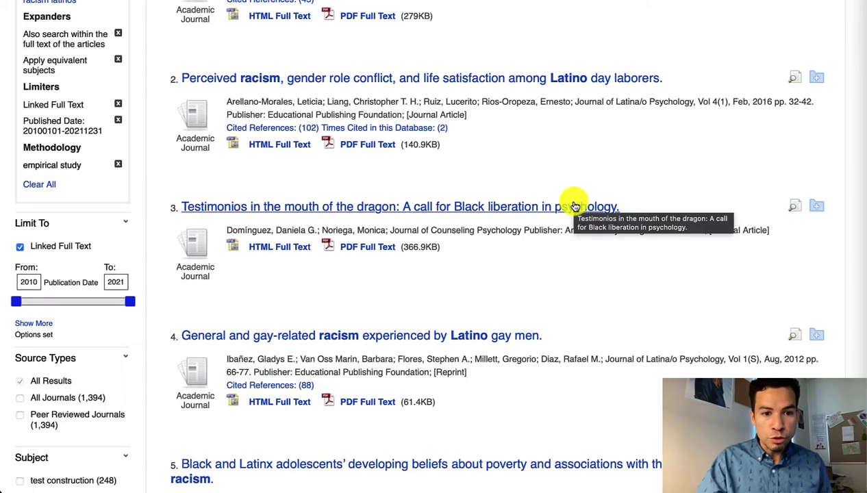
scroll(606, 271, down, 2)
scroll(606, 272, down, 2)
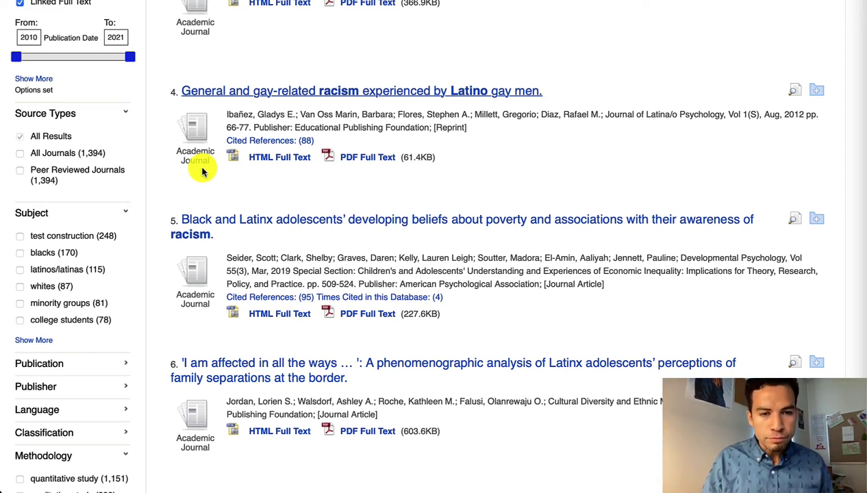
Open the detailed record for result 4 and highlight its list of keywords
click(363, 162)
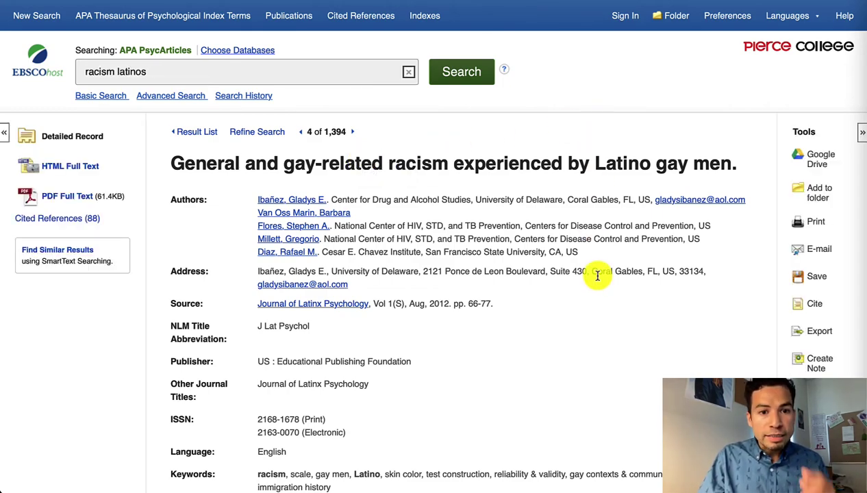
scroll(597, 276, down, 1)
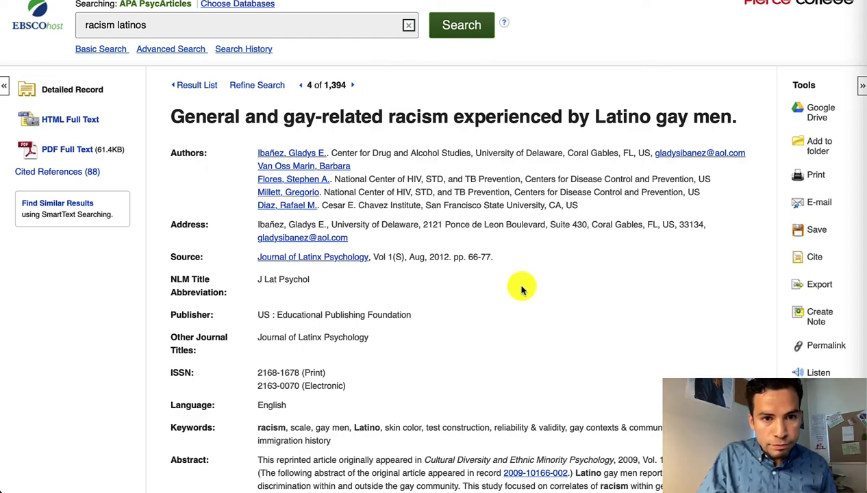
scroll(520, 284, down, 1)
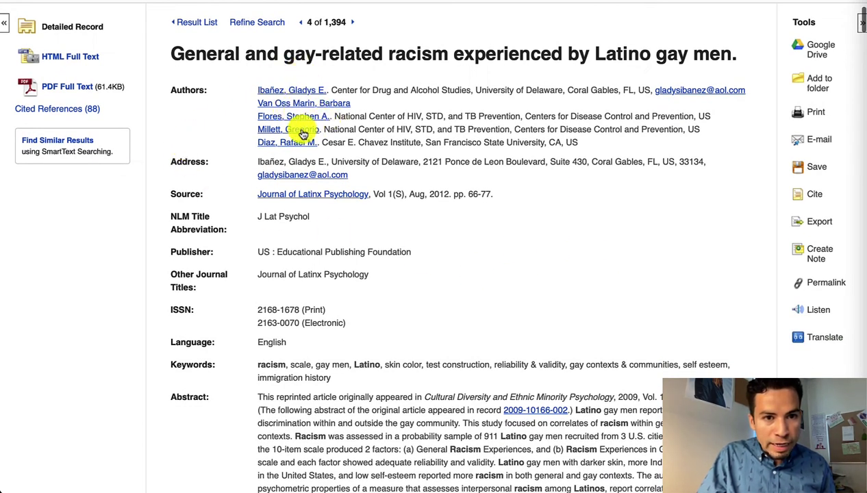
scroll(536, 138, down, 1)
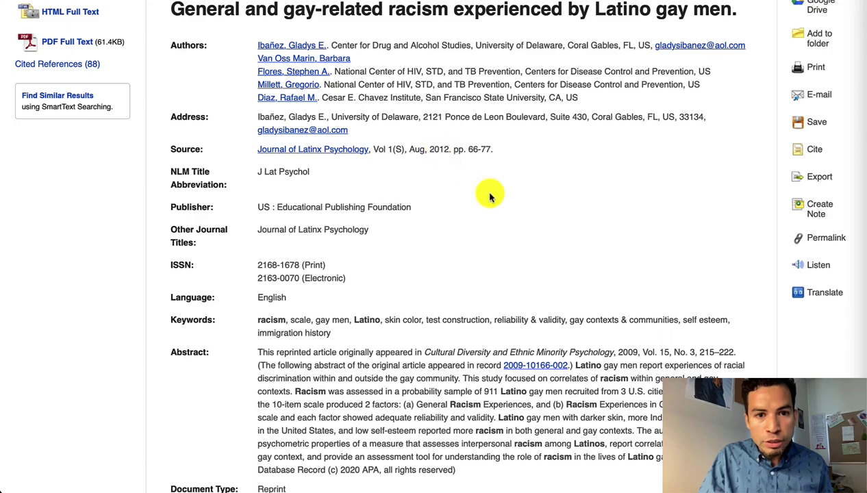
scroll(490, 194, down, 2)
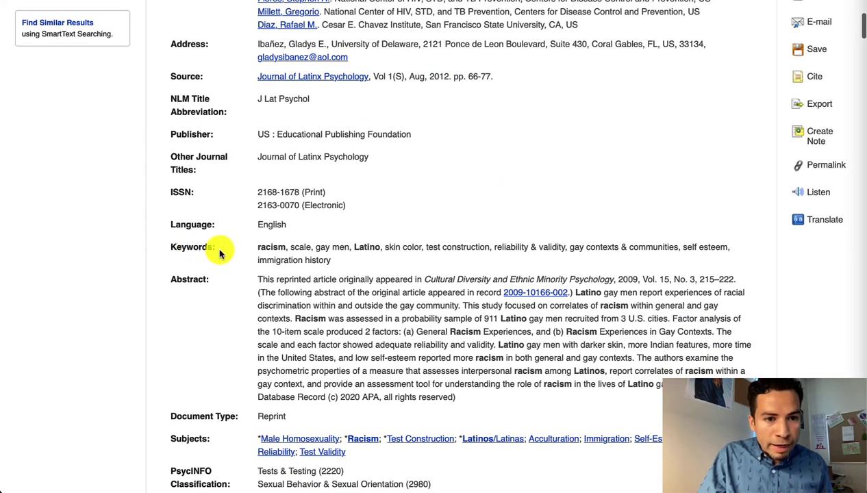
drag(218, 248, 174, 246)
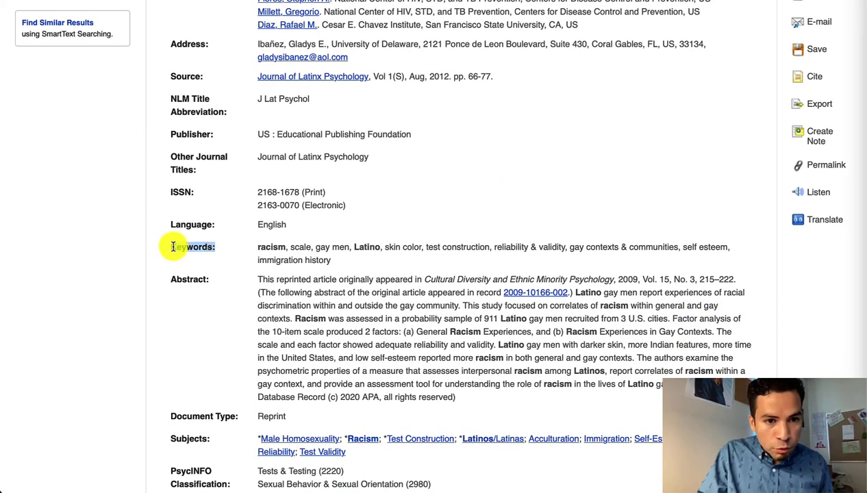
click(338, 263)
drag(338, 263, 261, 246)
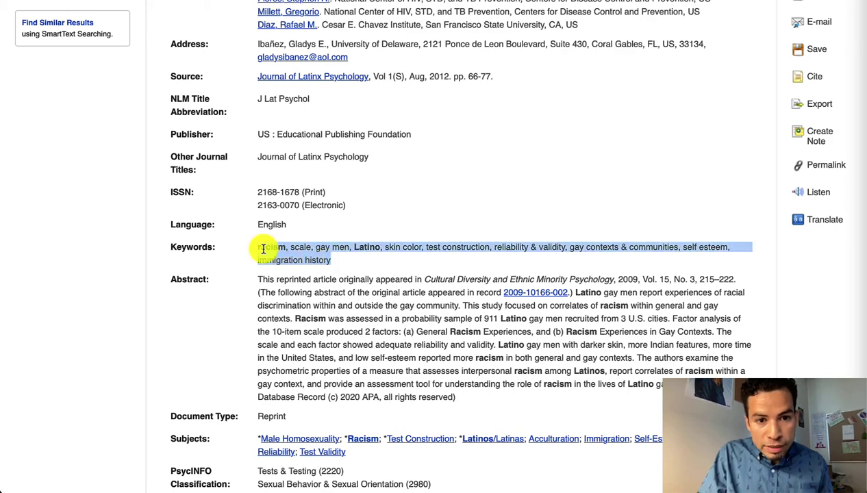
click(406, 260)
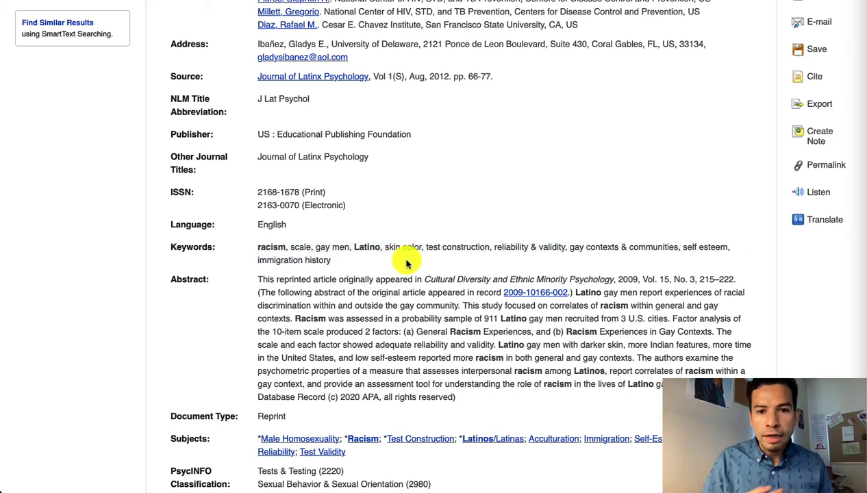
Scroll past the record's Subjects and highlight its Digital Object Identifier field
scroll(507, 229, down, 2)
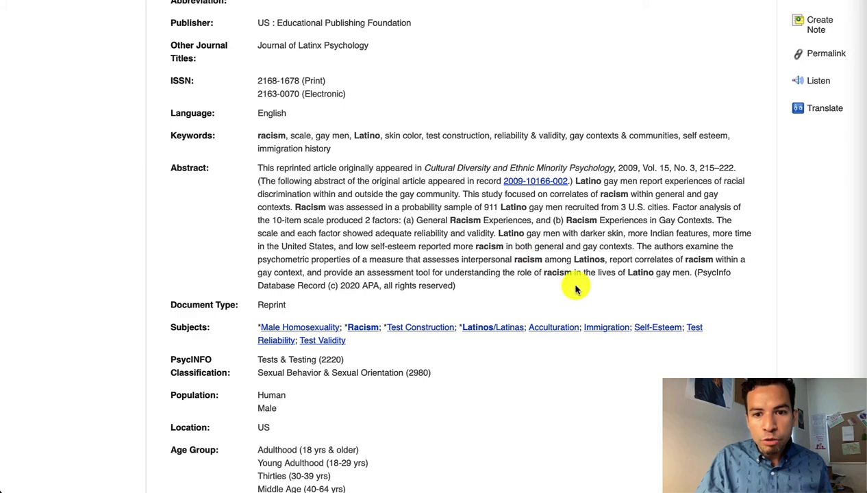
scroll(575, 288, down, 2)
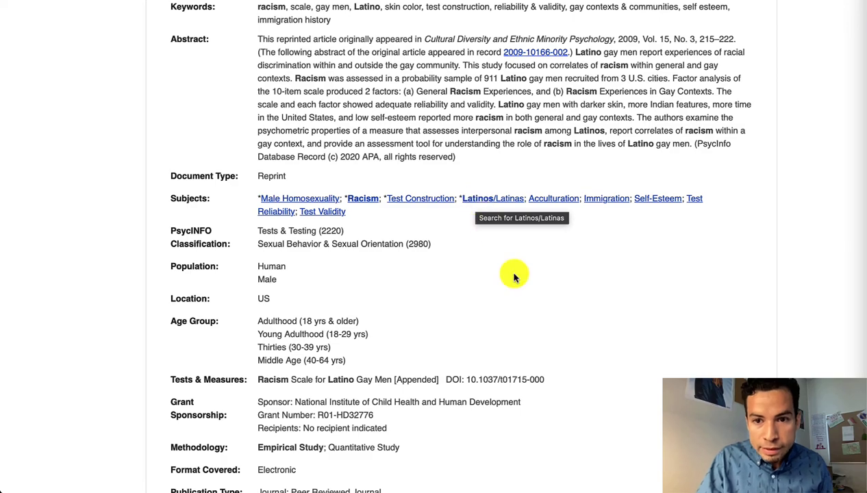
scroll(515, 277, down, 8)
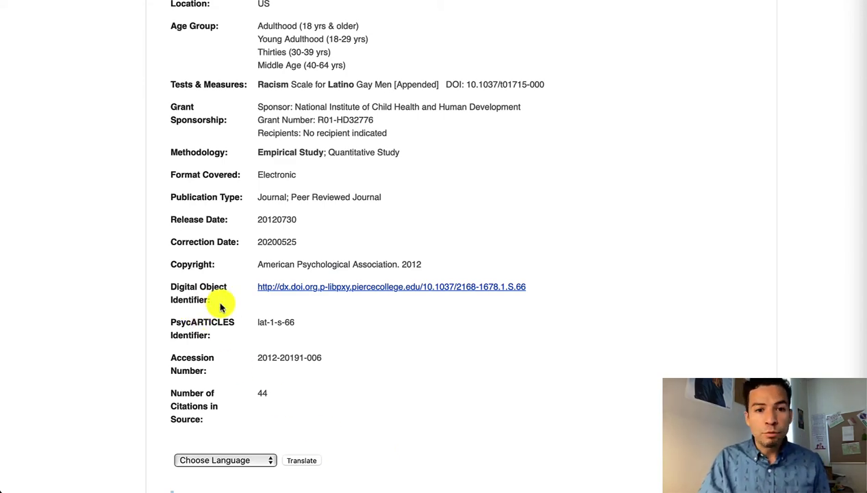
drag(216, 304, 163, 293)
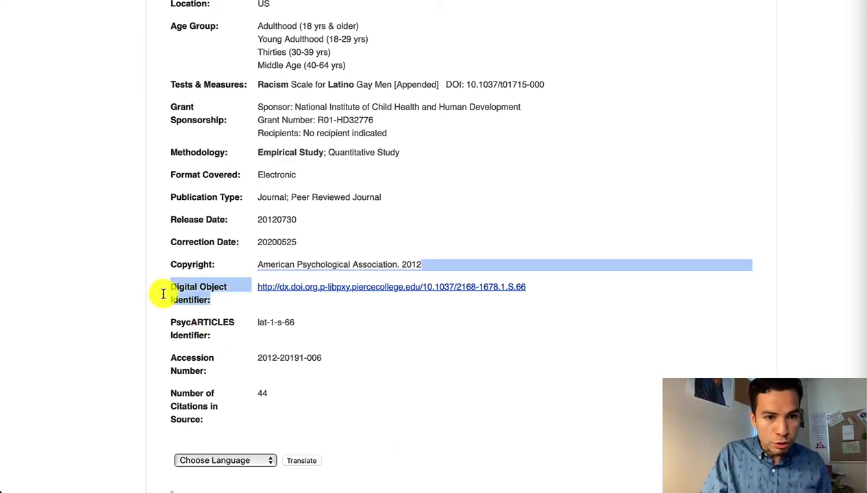
click(224, 304)
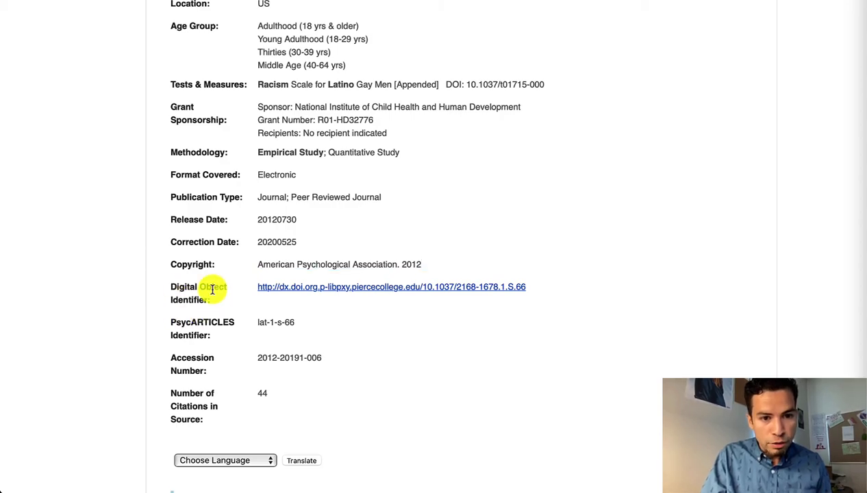
scroll(415, 340, down, 3)
scroll(415, 341, up, 15)
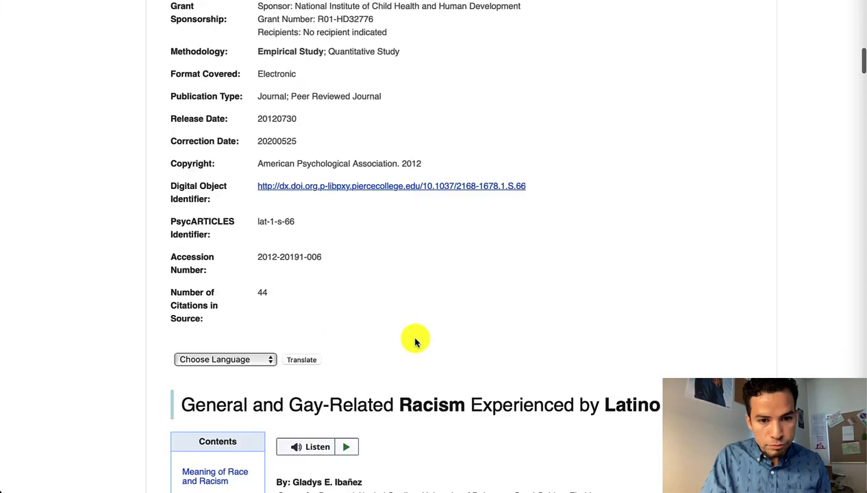
scroll(415, 340, down, 1)
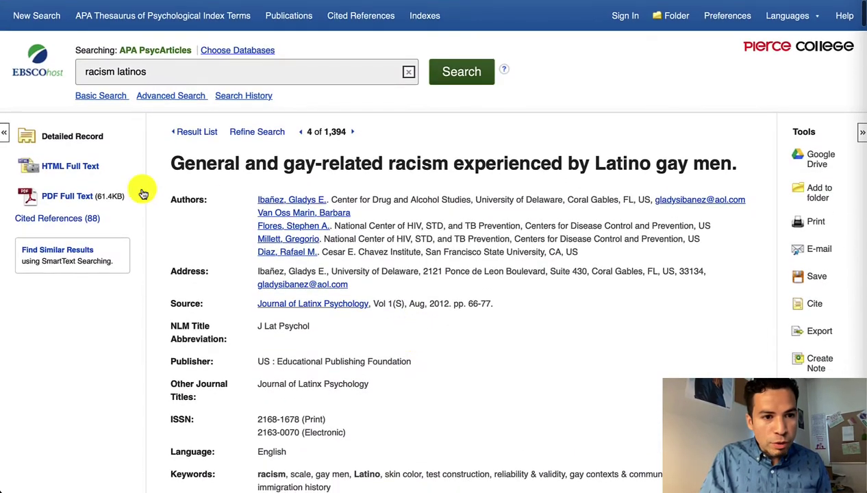
Open the article's PDF full text and scroll through its opening pages
click(53, 198)
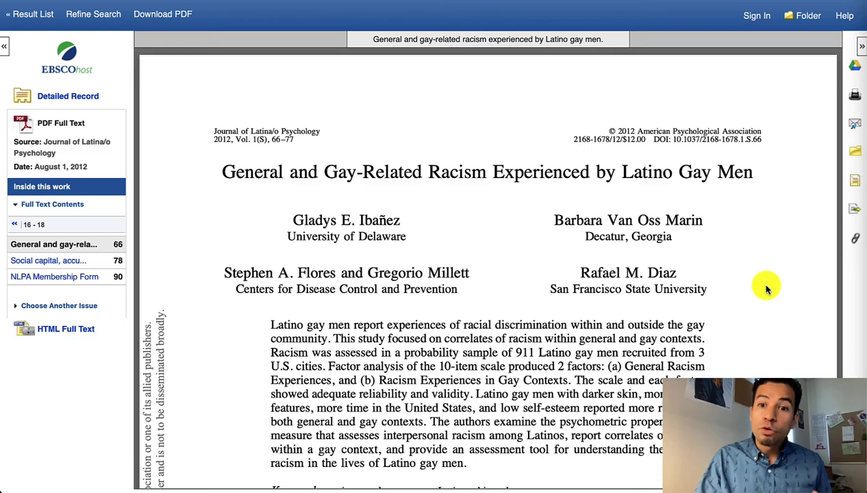
scroll(767, 289, down, 3)
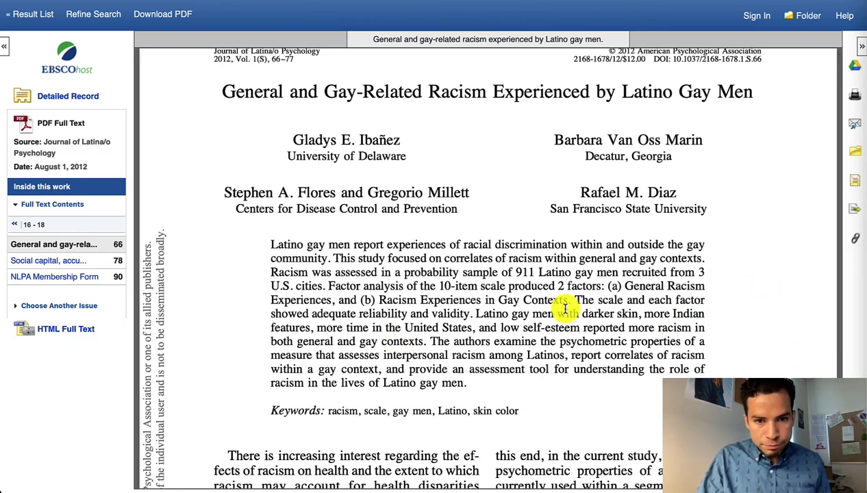
scroll(503, 223, down, 4)
scroll(500, 310, down, 6)
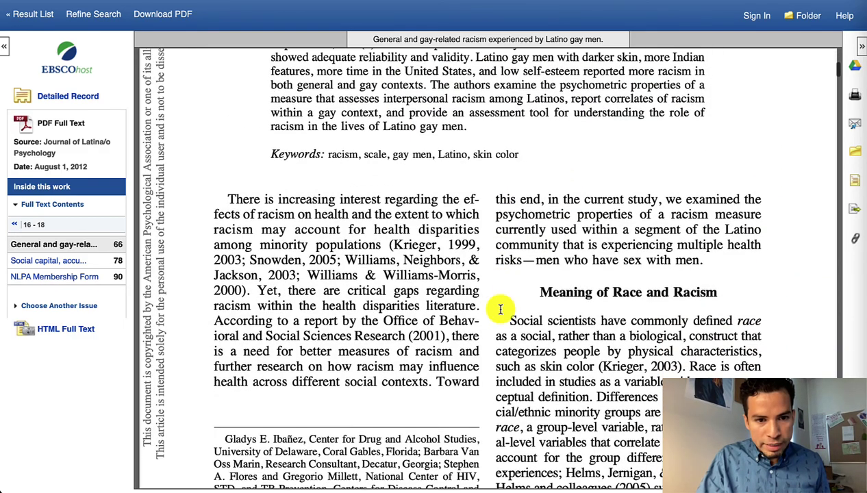
scroll(485, 319, down, 12)
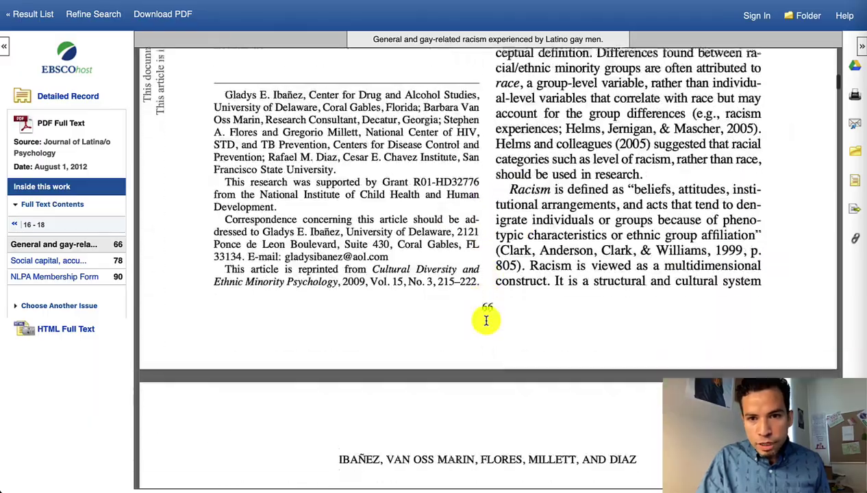
scroll(485, 320, down, 20)
scroll(485, 319, down, 20)
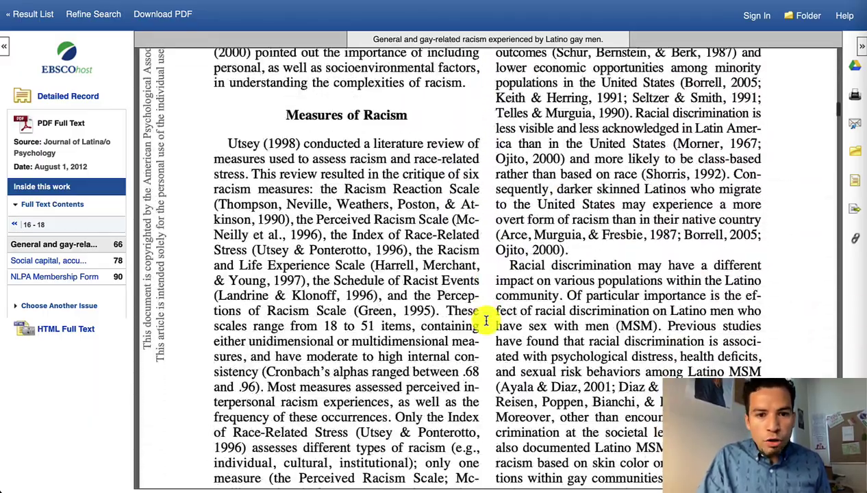
scroll(485, 320, up, 2)
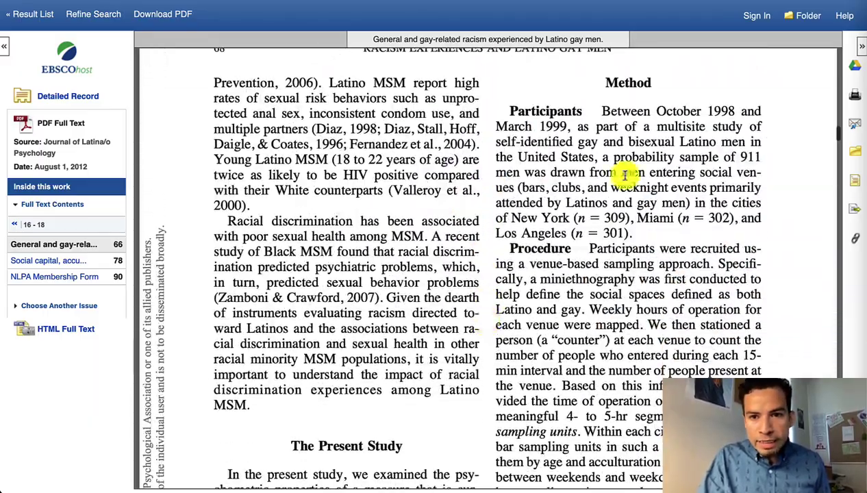
Highlight the Method heading and read through the study sections, ending at page 67
drag(670, 127, 559, 128)
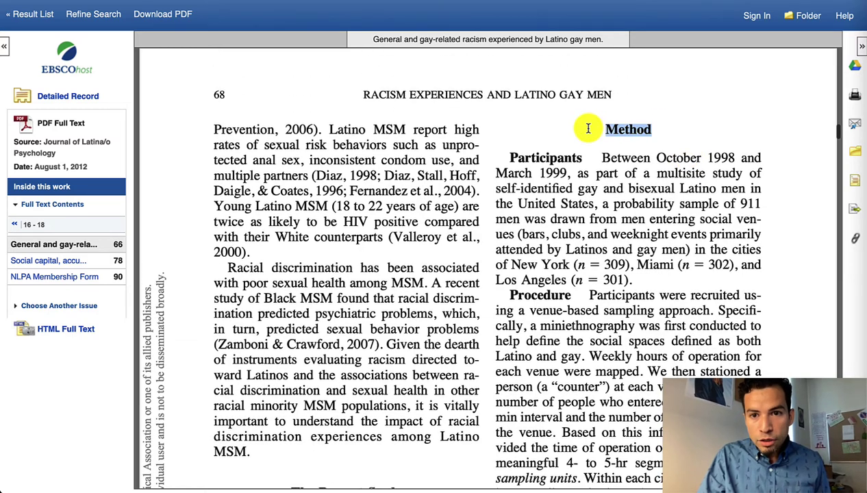
click(589, 129)
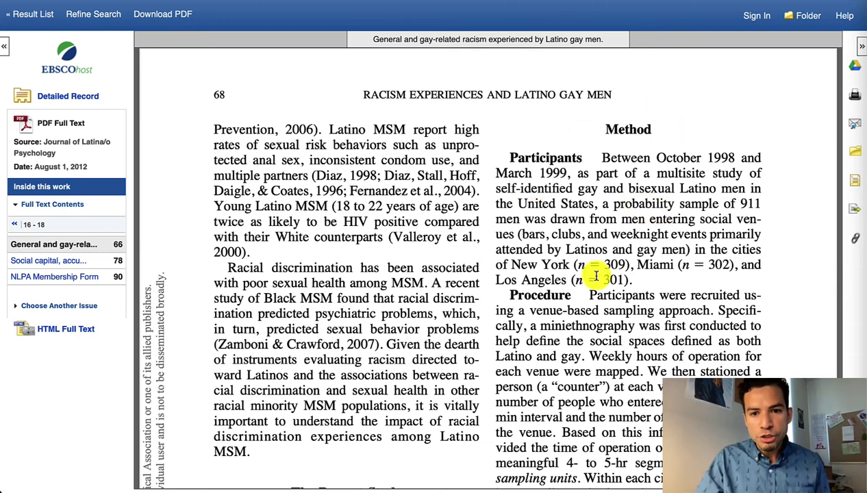
scroll(595, 272, down, 3)
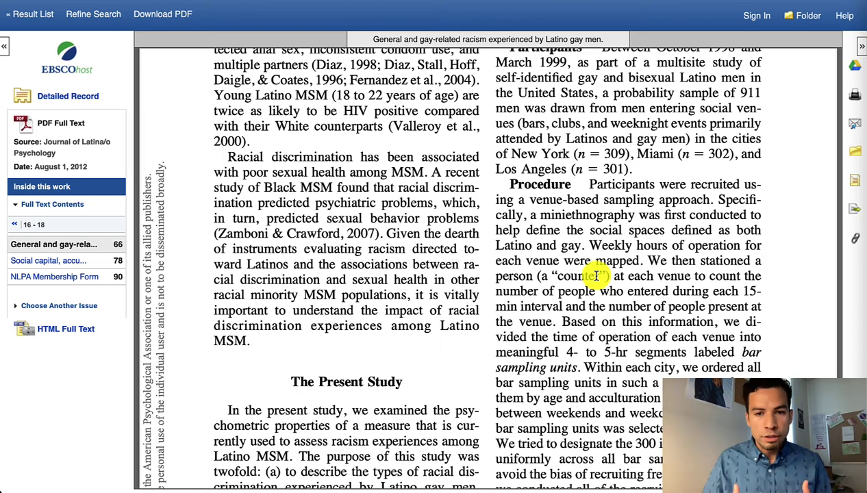
scroll(596, 276, up, 2)
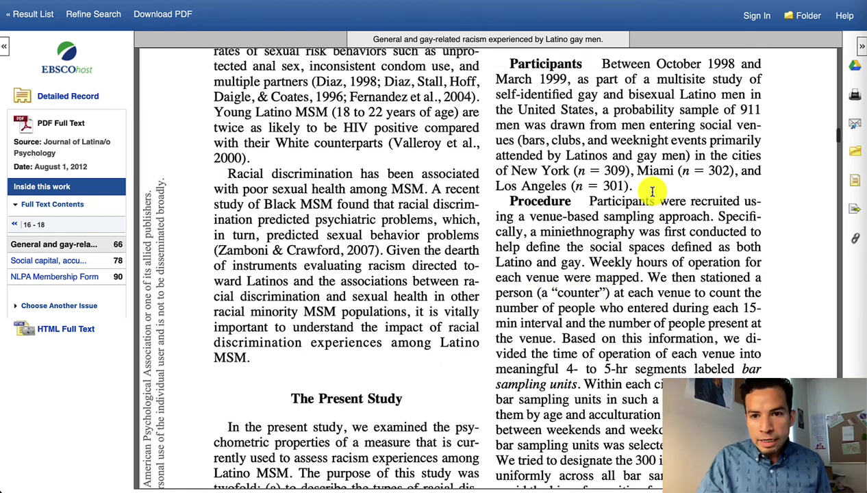
scroll(644, 275, down, 18)
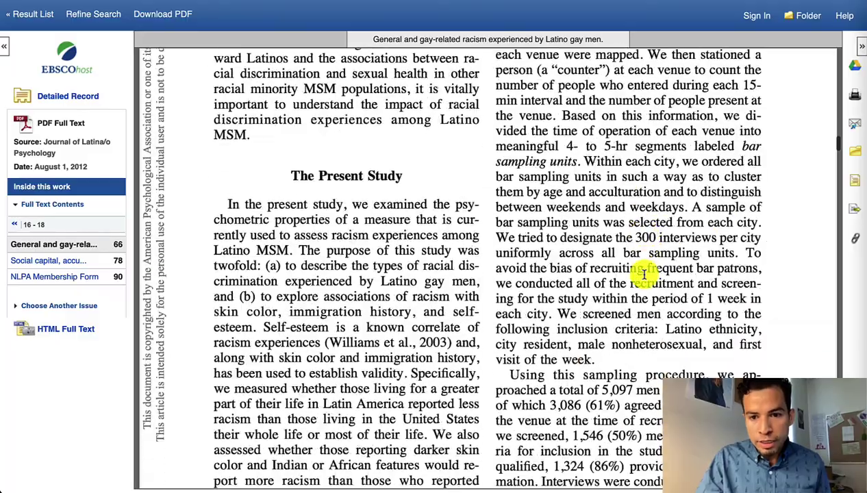
scroll(644, 274, down, 10)
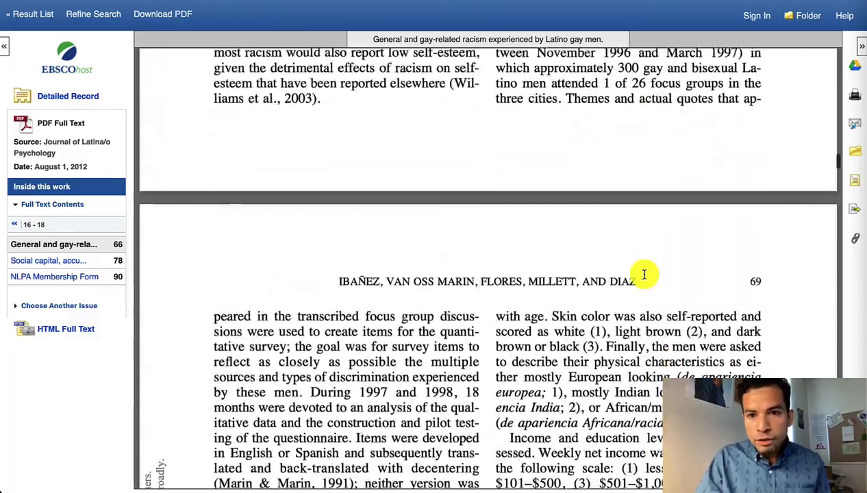
scroll(644, 275, down, 6)
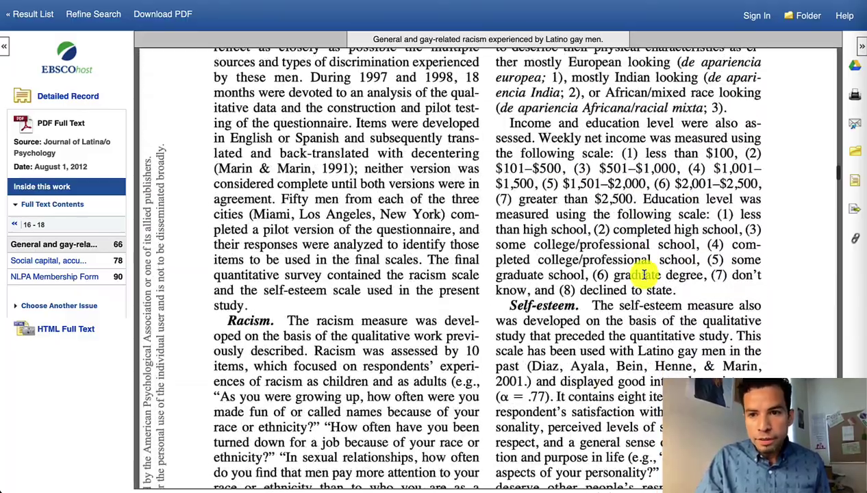
scroll(644, 275, up, 20)
scroll(643, 275, up, 15)
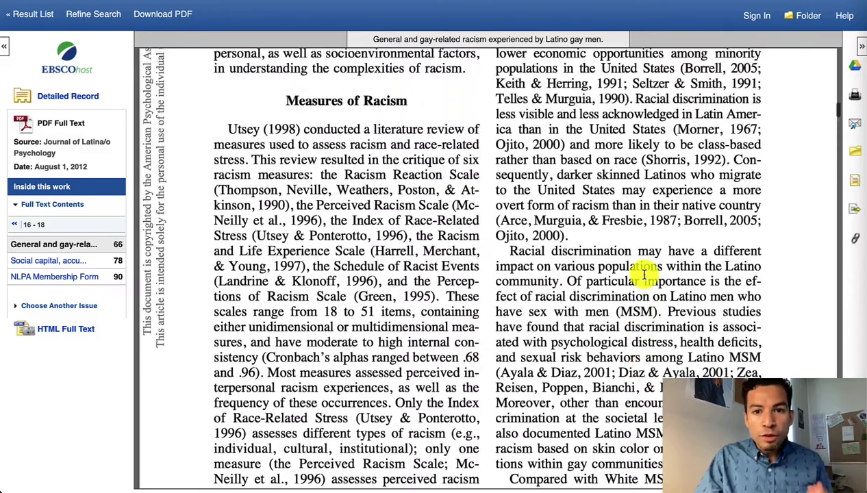
scroll(644, 274, up, 2)
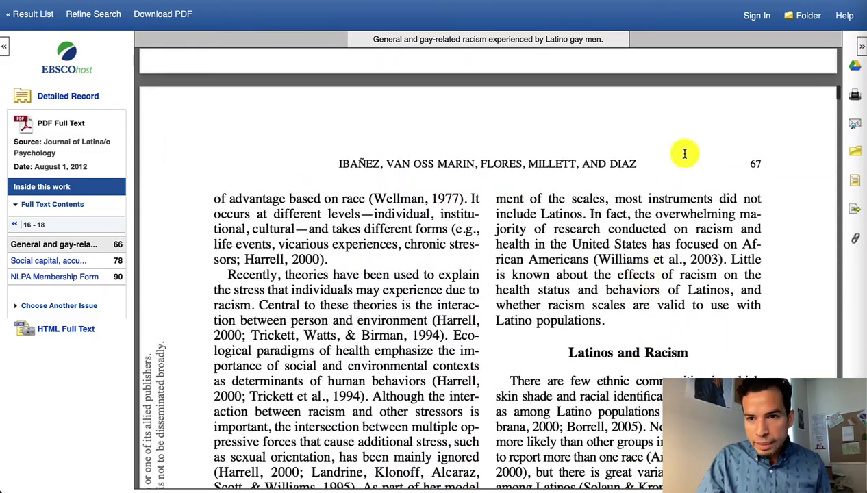
Set the e-mail Citation Format to APA 7th Edition, then cancel without sending
click(855, 129)
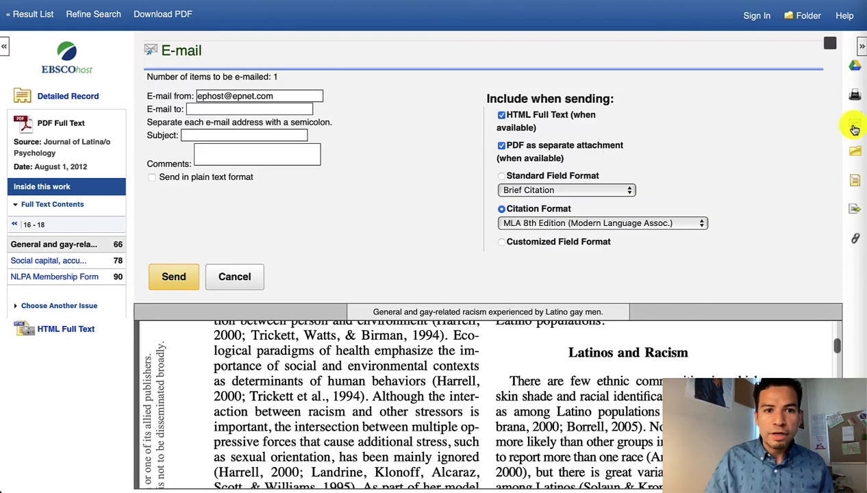
click(616, 224)
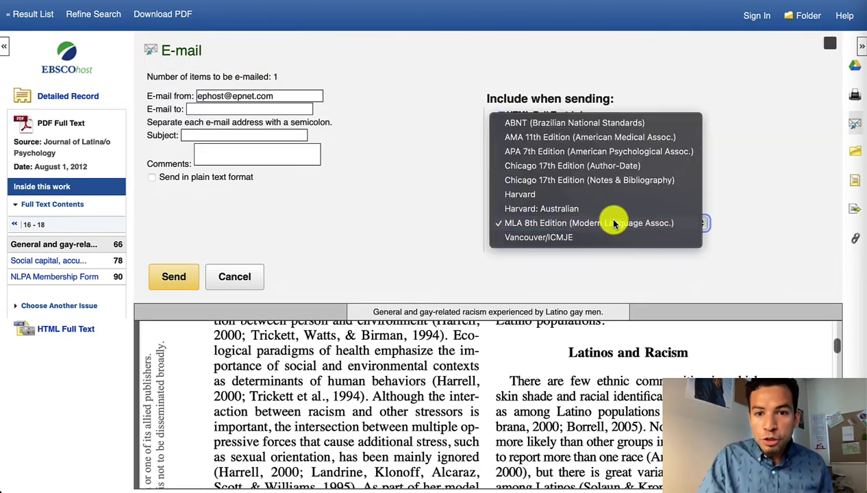
click(556, 152)
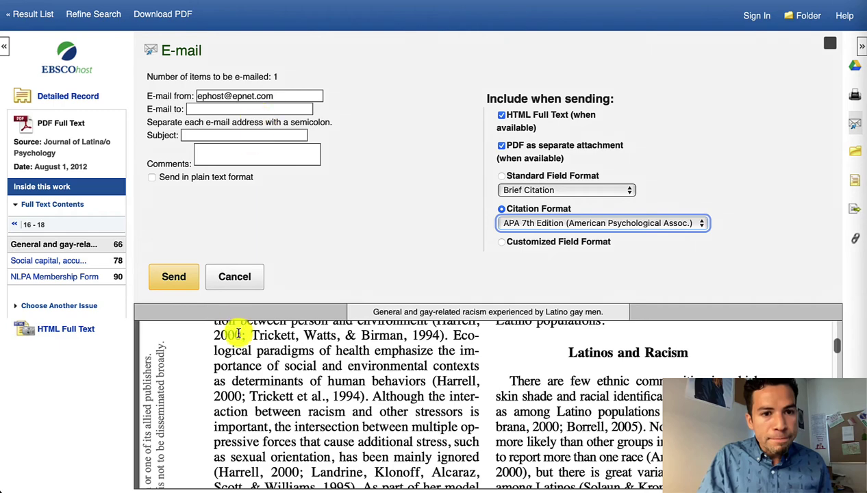
click(240, 278)
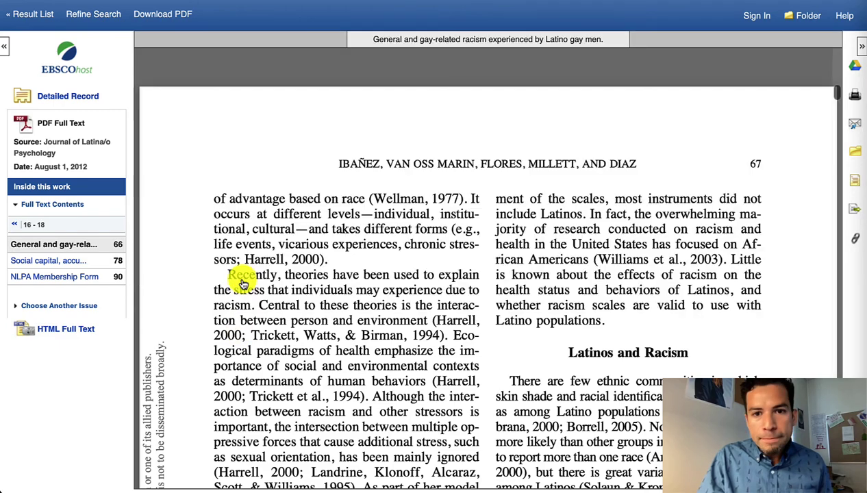
Go back via « Result List to the 1,394 racism latinos results and scroll to the top
click(32, 16)
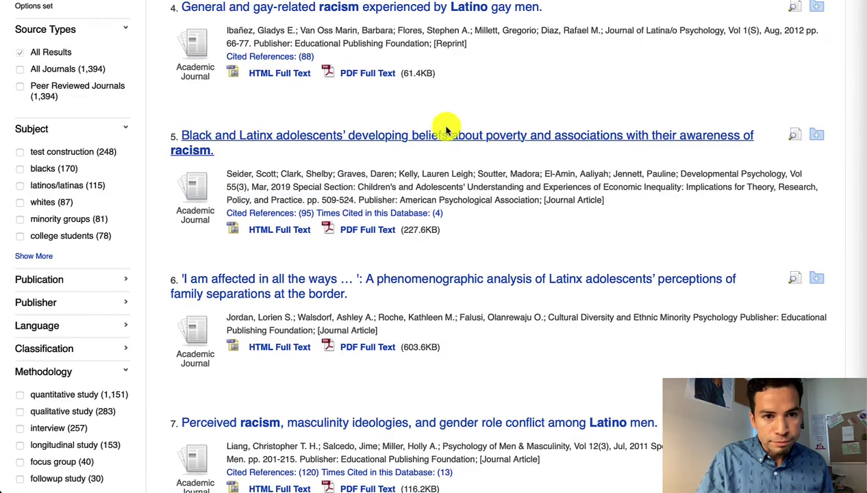
scroll(454, 178, up, 8)
scroll(513, 154, down, 1)
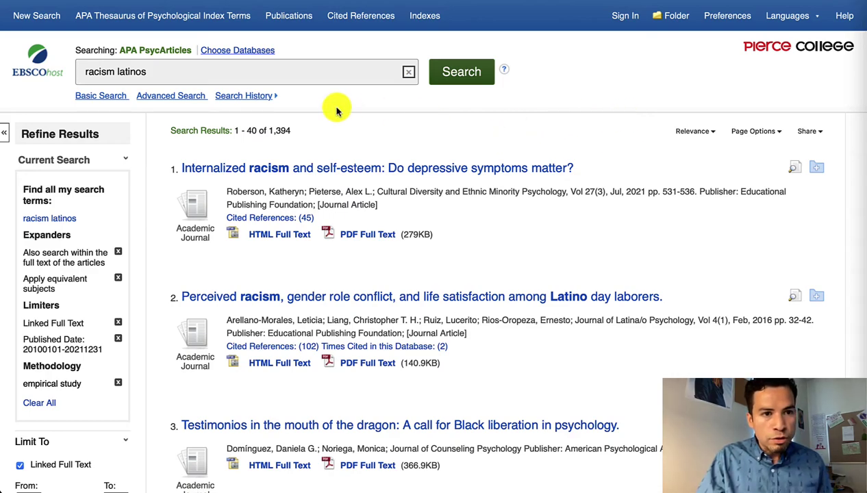
scroll(423, 152, down, 3)
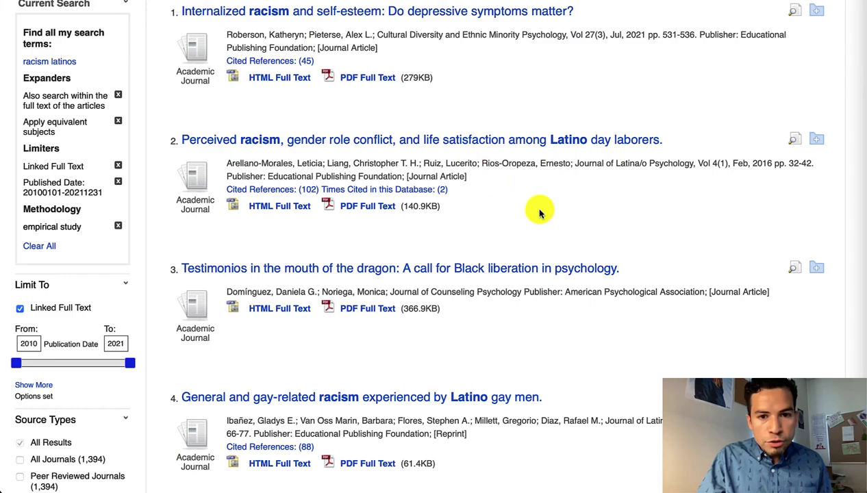
scroll(535, 211, up, 3)
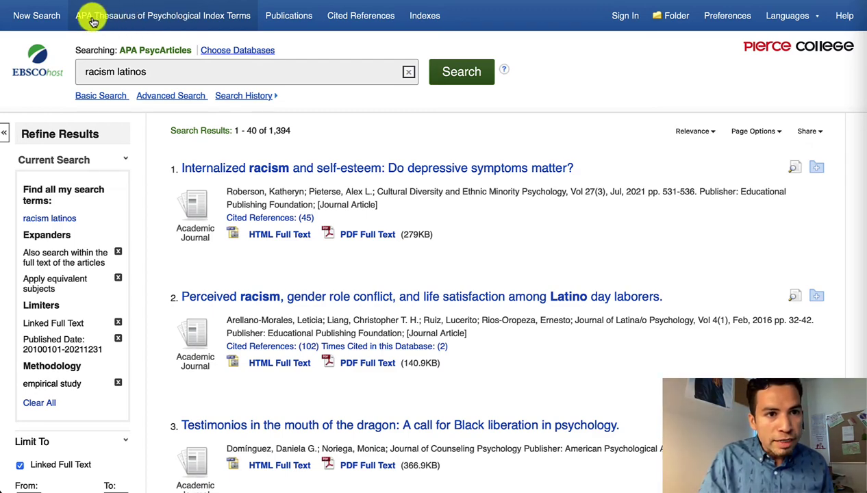
Browse the APA Thesaurus for 'latinos' so Latinos/Latinas heads the term list
click(143, 20)
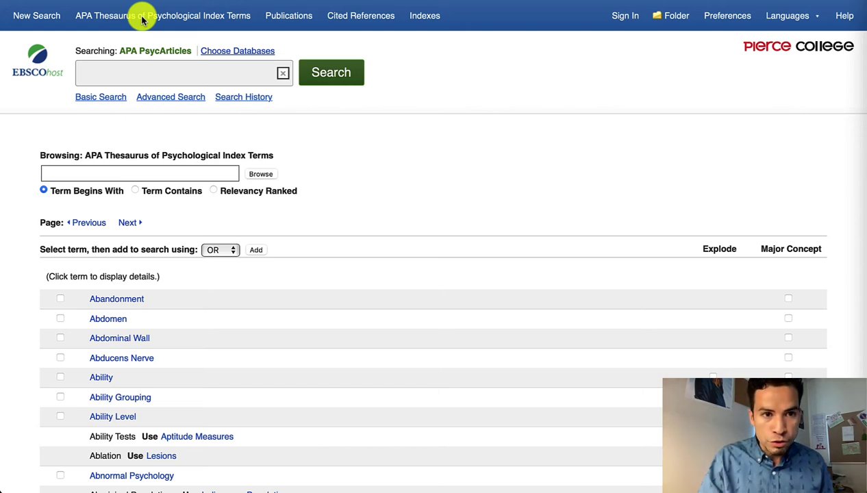
click(218, 73)
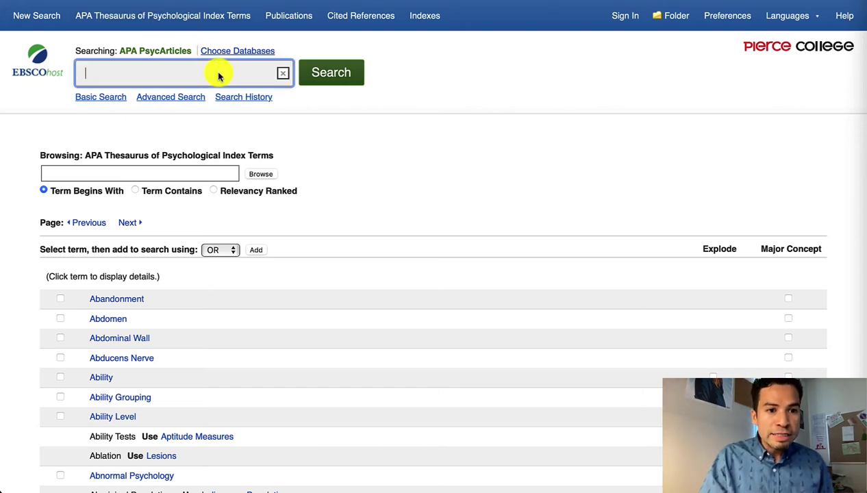
click(110, 173)
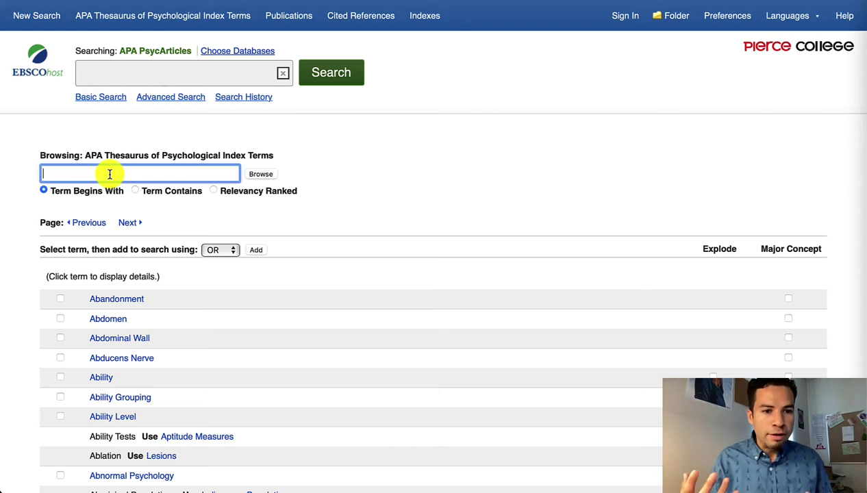
text(latinos)
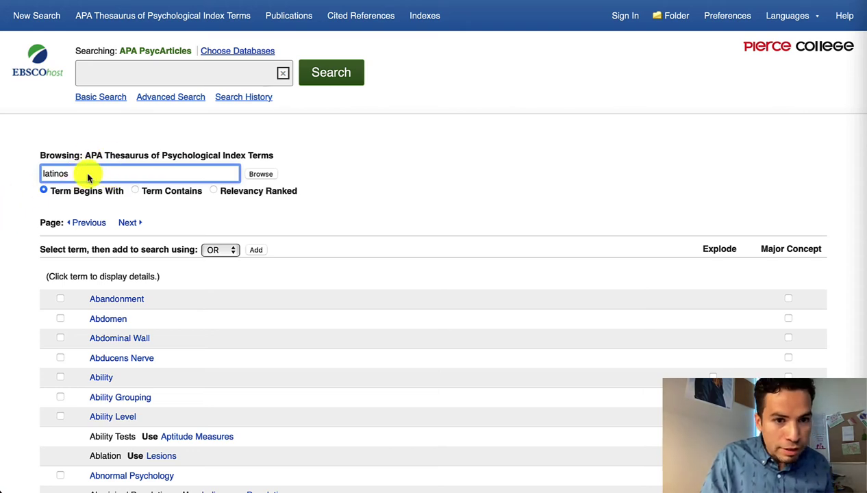
click(263, 176)
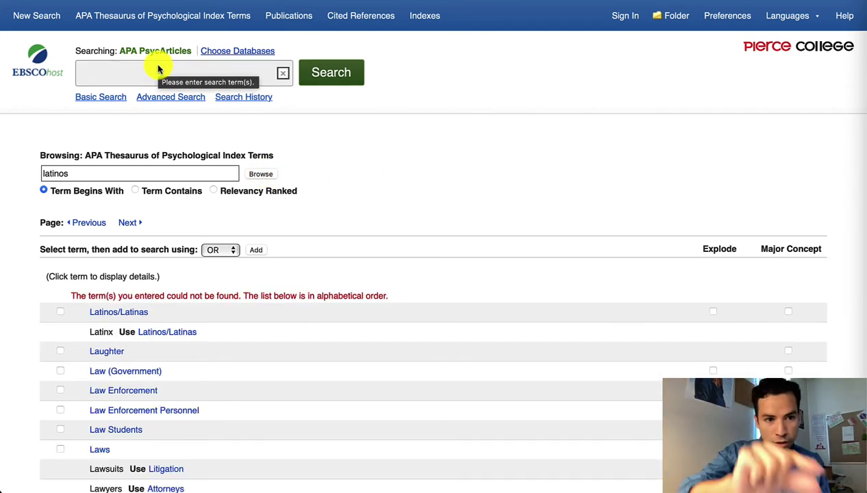
click(87, 171)
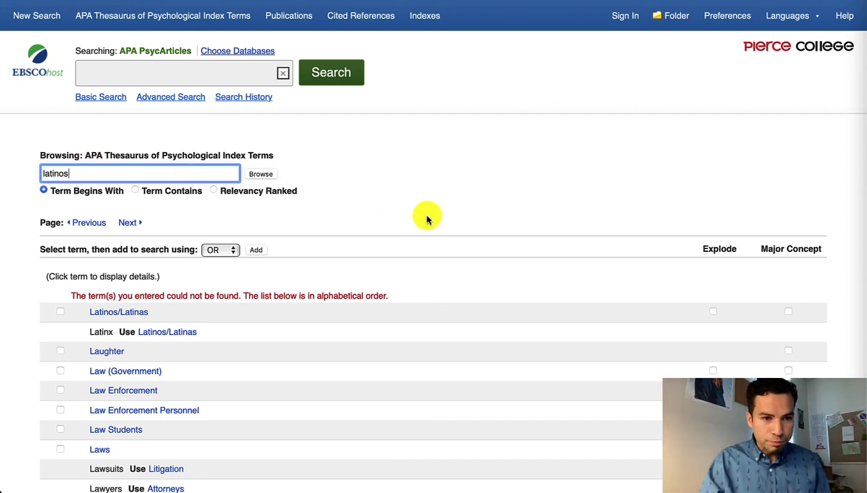
scroll(426, 218, down, 2)
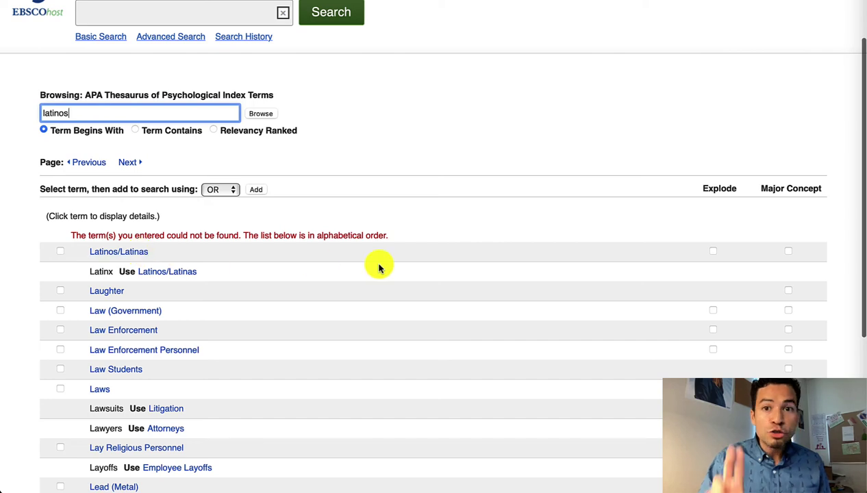
scroll(381, 268, up, 2)
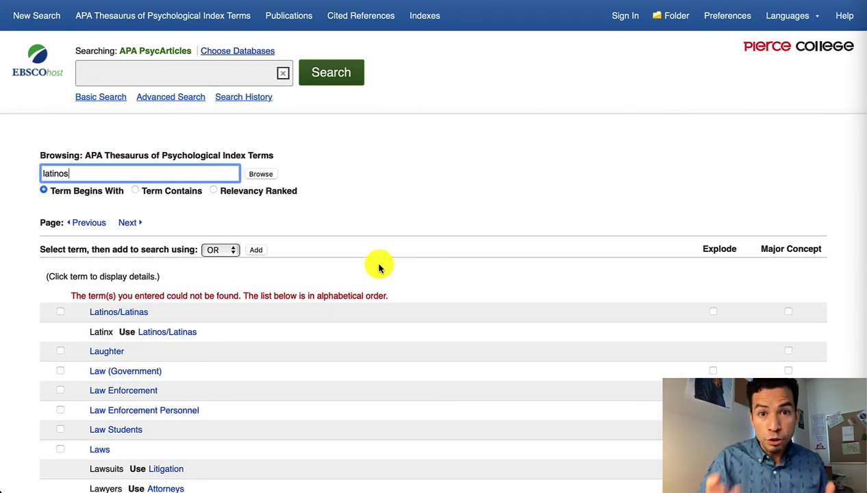
scroll(379, 267, down, 2)
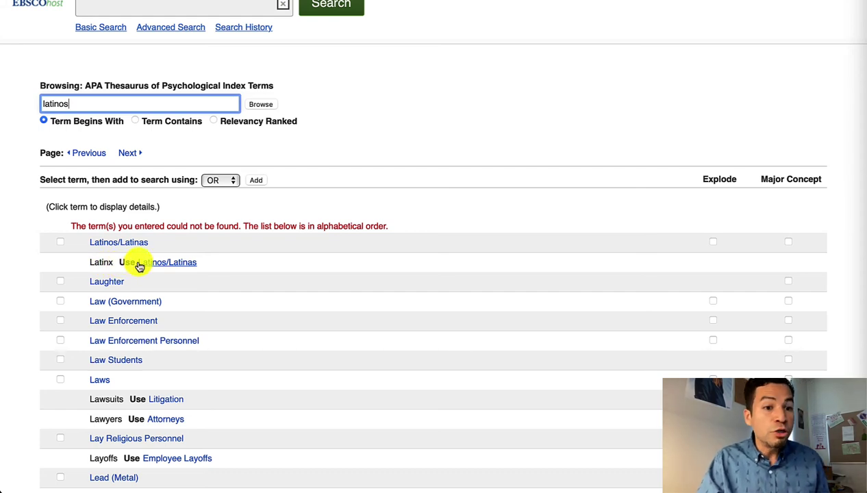
Tick Latinos/Latinas and add it, giving DE "Latinos/Latinas" in the search box
click(127, 243)
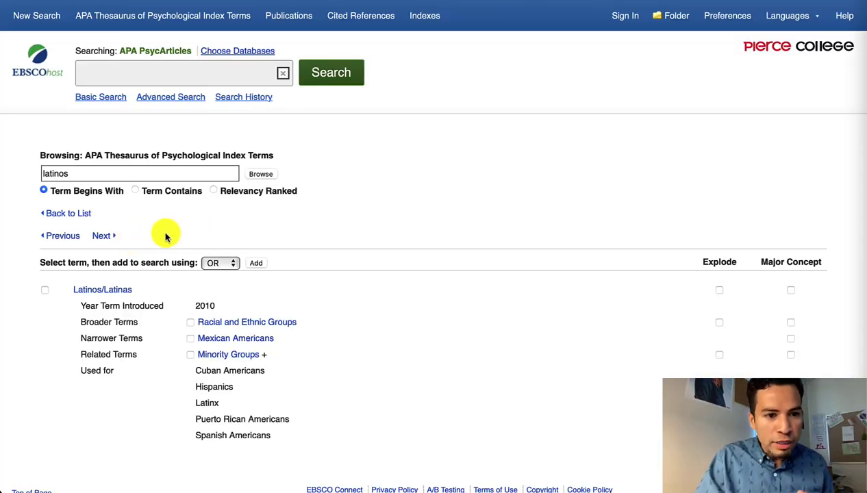
scroll(373, 294, down, 2)
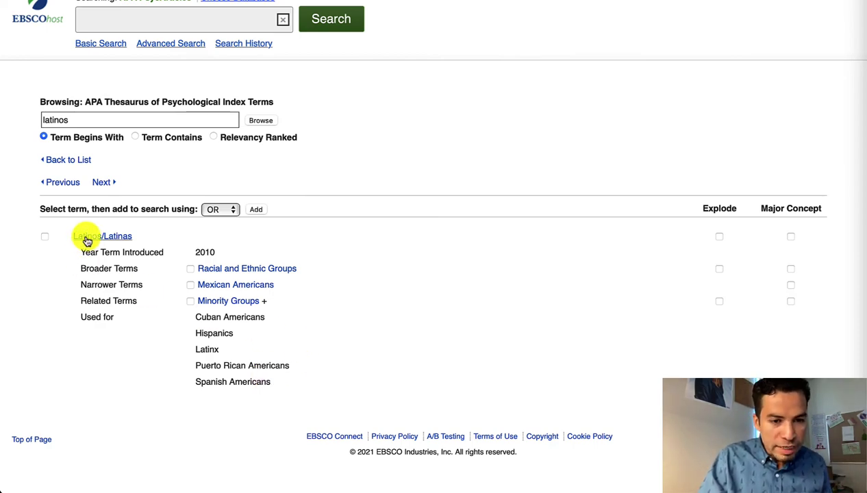
click(44, 238)
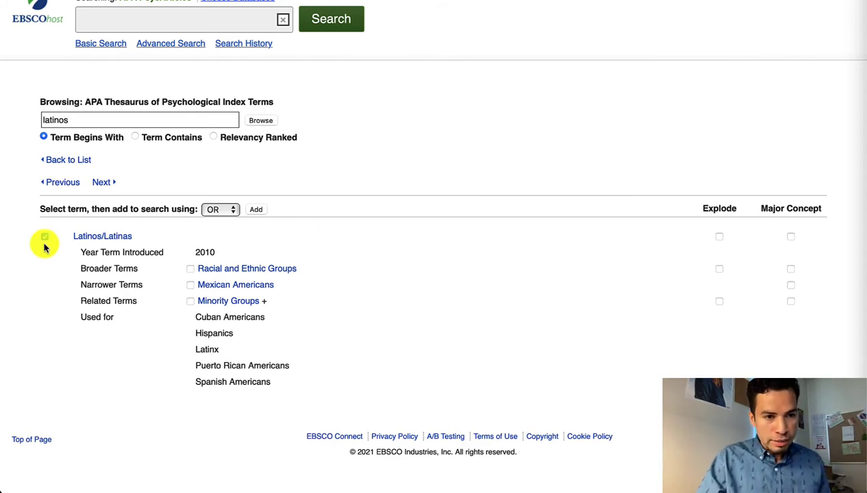
scroll(171, 270, up, 1)
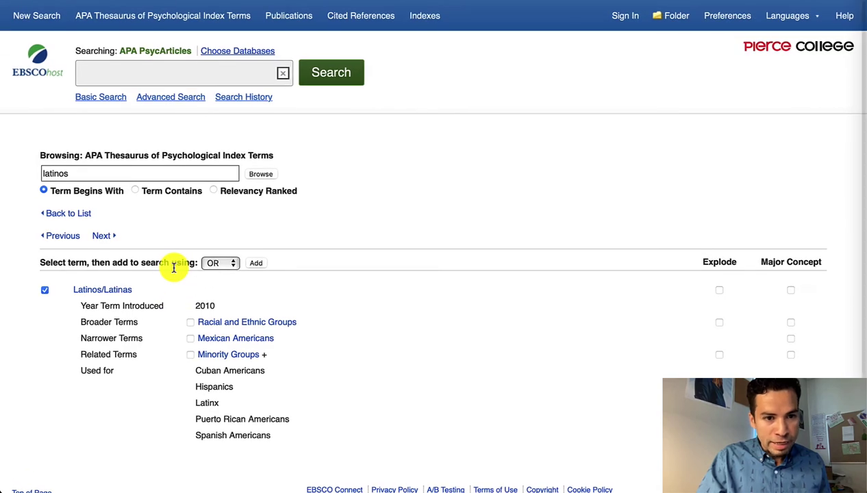
click(257, 265)
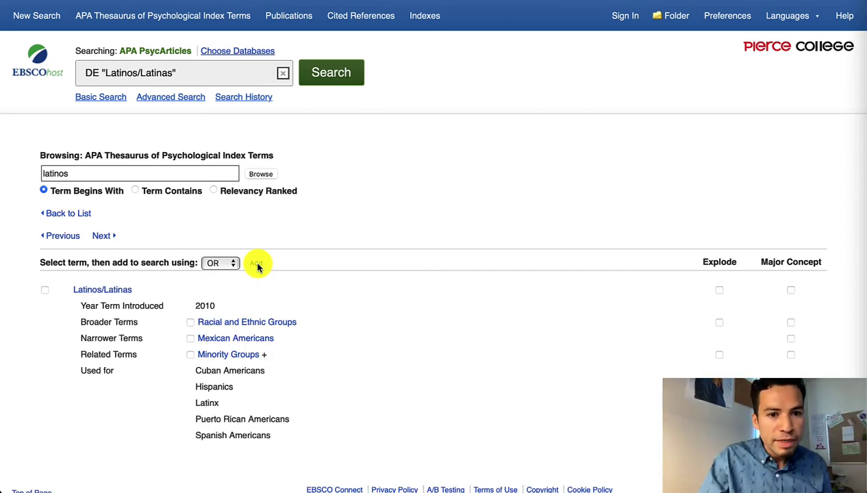
click(178, 73)
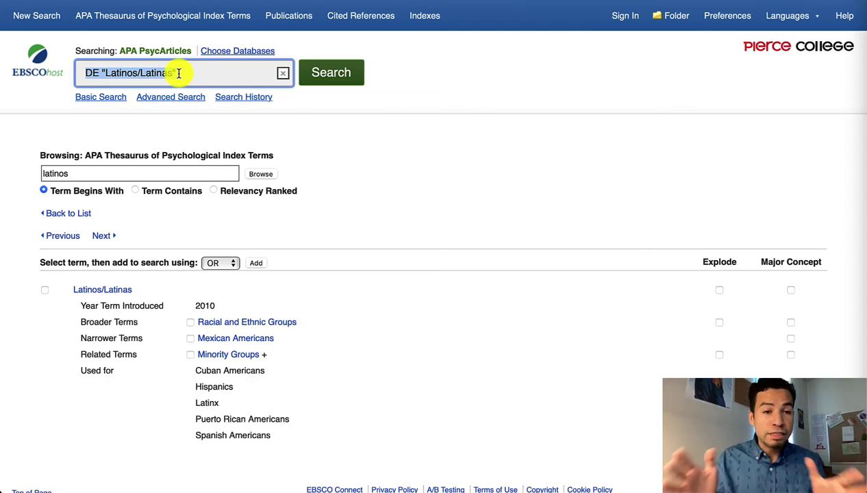
click(218, 73)
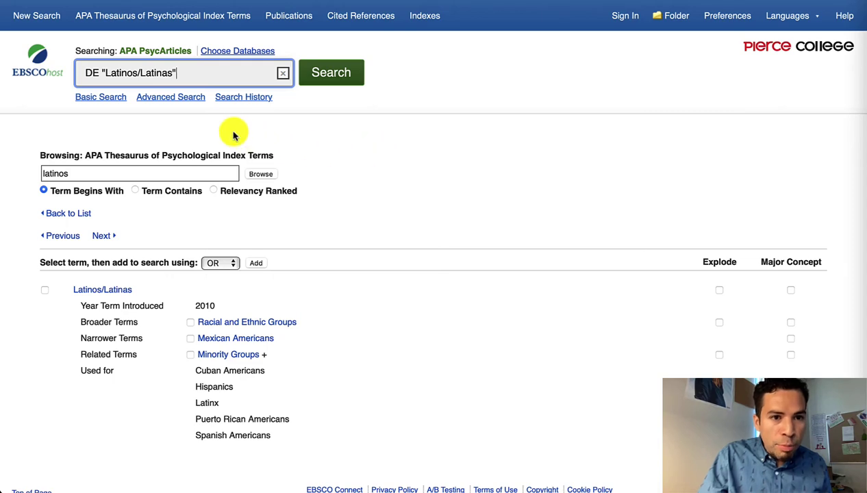
click(139, 175)
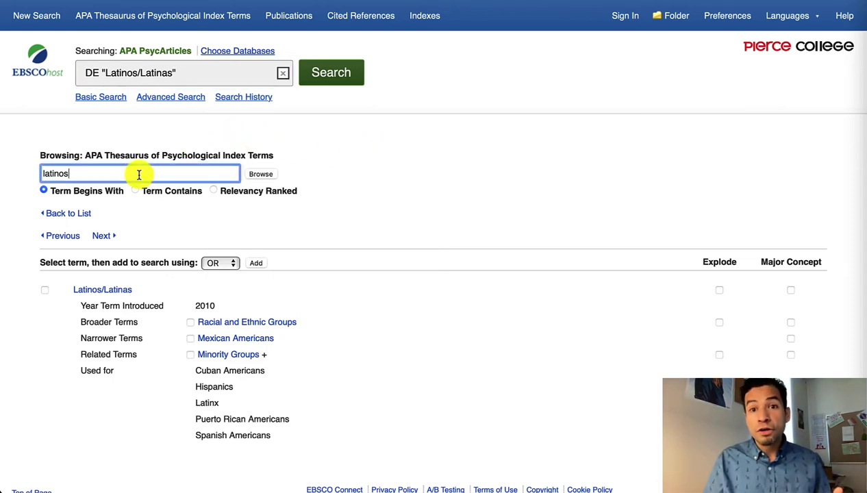
Replace 'latinos' with 'racism' in the thesaurus lookup and browse the Racism entry
double_click(139, 174)
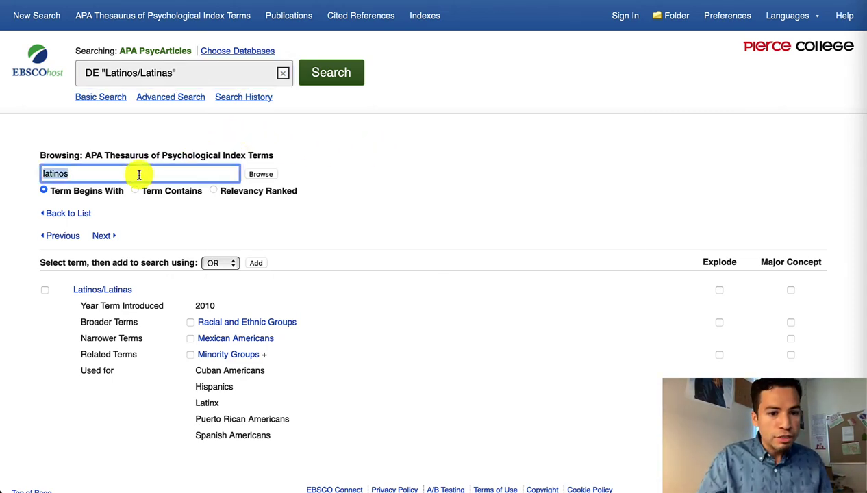
text(racism)
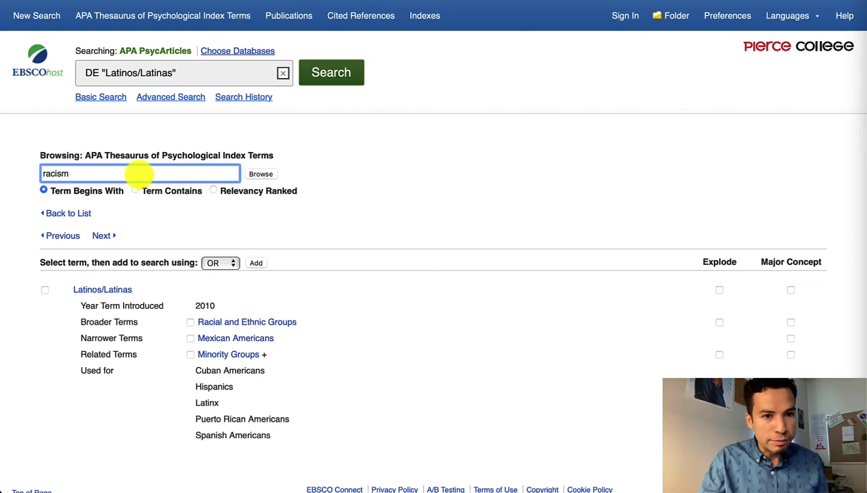
click(254, 174)
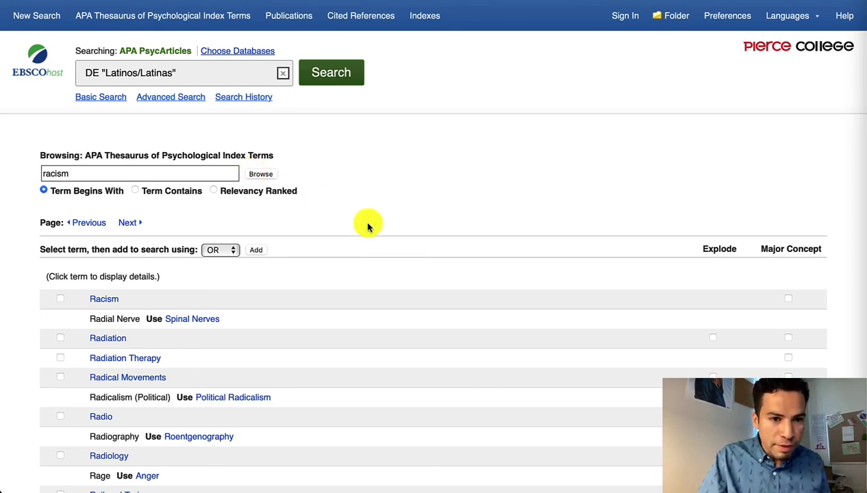
scroll(325, 233, down, 1)
scroll(325, 233, down, 2)
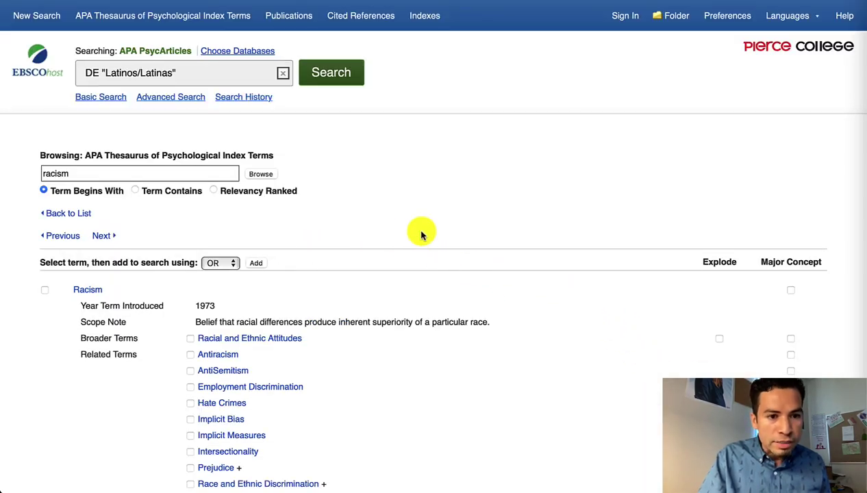
scroll(420, 232, down, 2)
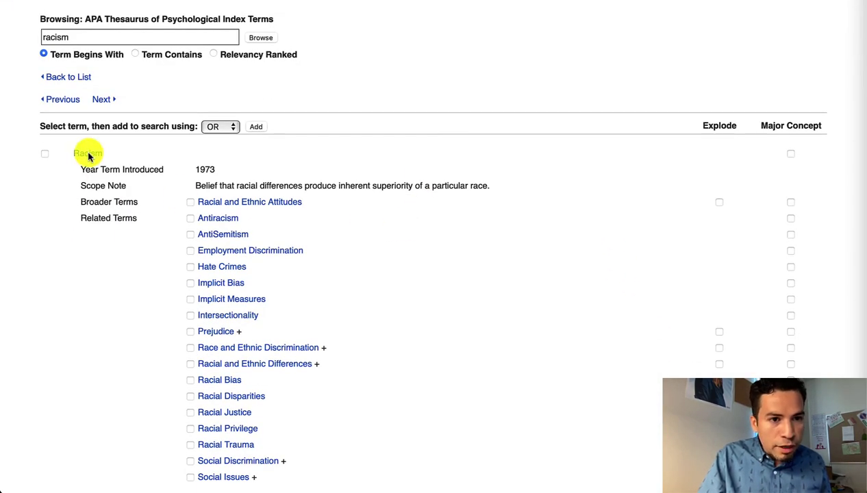
scroll(422, 174, down, 1)
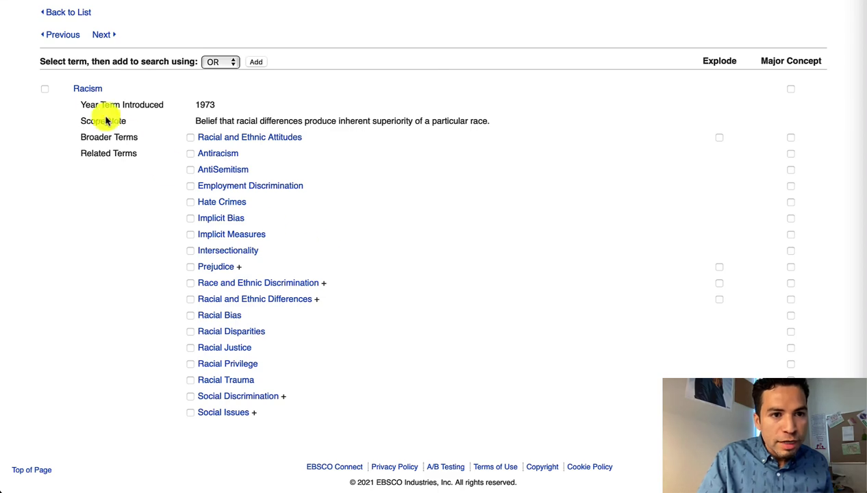
Add Racism and Social Discrimination joined with OR to the Latinos/Latinas query
click(45, 90)
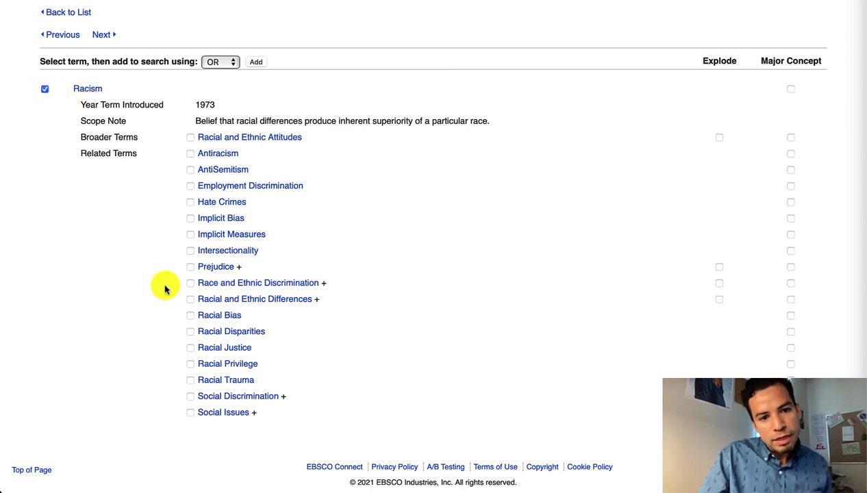
click(190, 397)
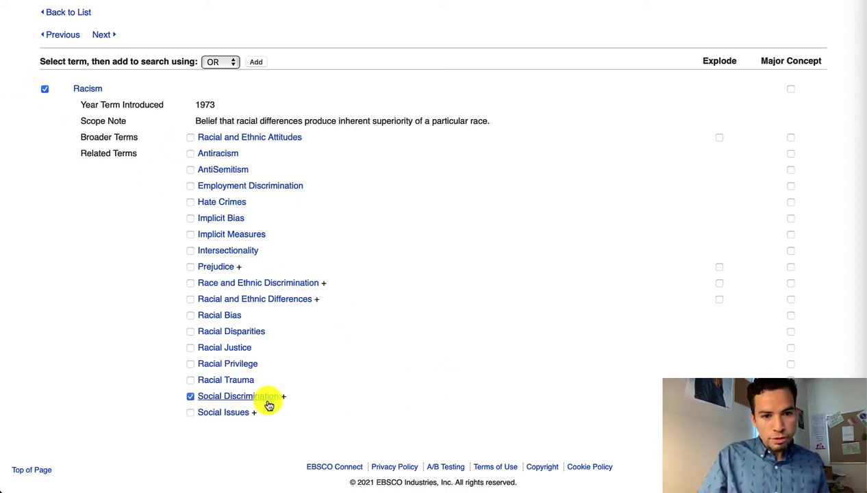
scroll(349, 383, up, 3)
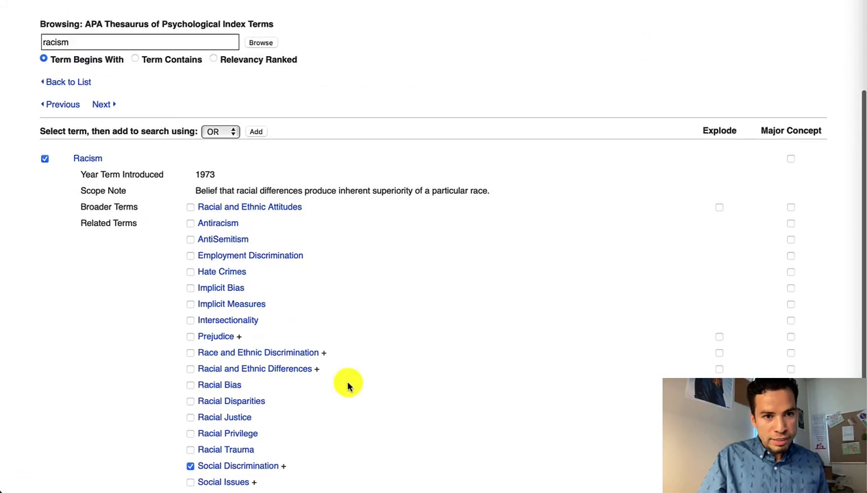
scroll(296, 193, up, 1)
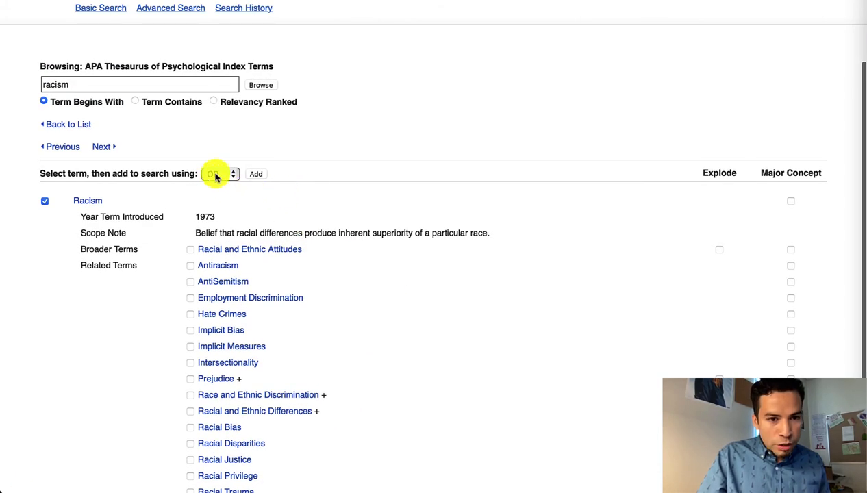
click(215, 176)
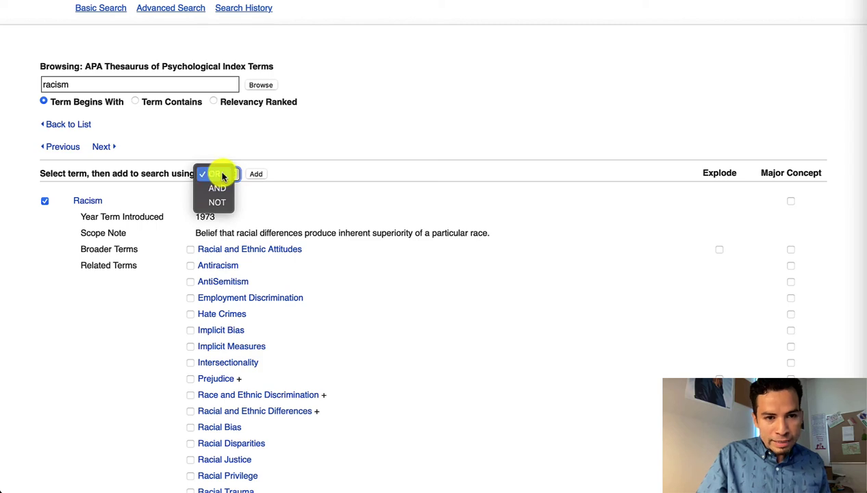
click(216, 176)
scroll(330, 207, up, 1)
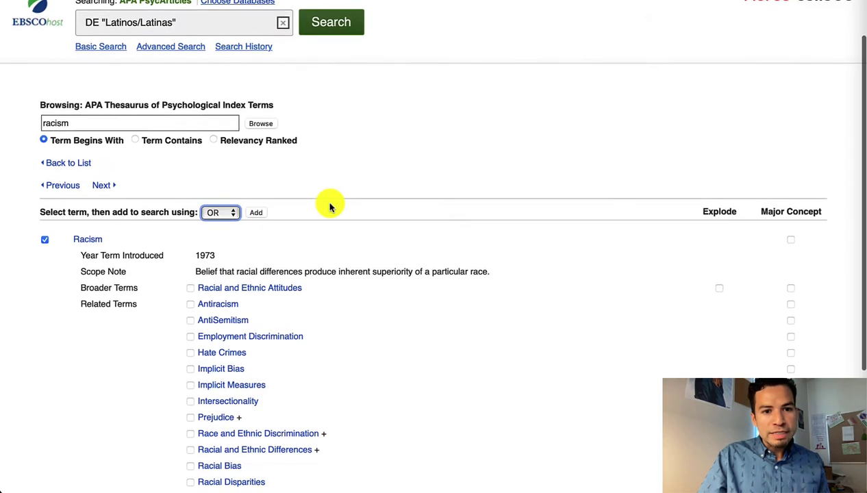
scroll(330, 206, down, 2)
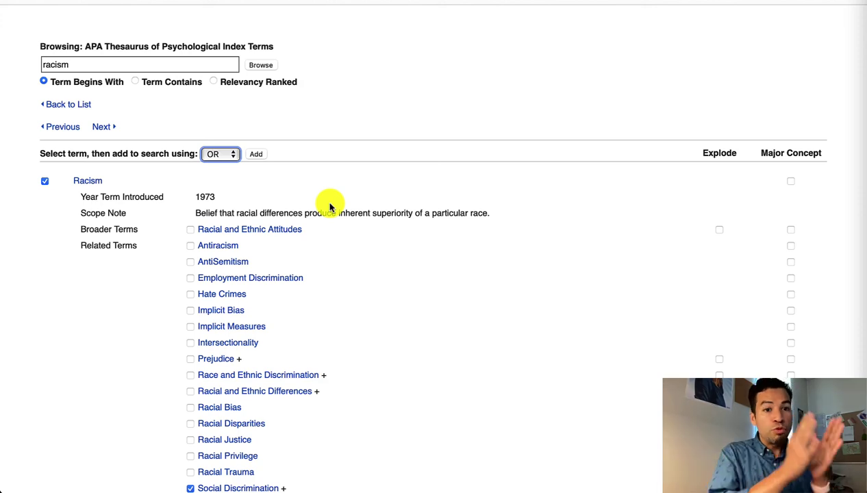
scroll(329, 207, down, 3)
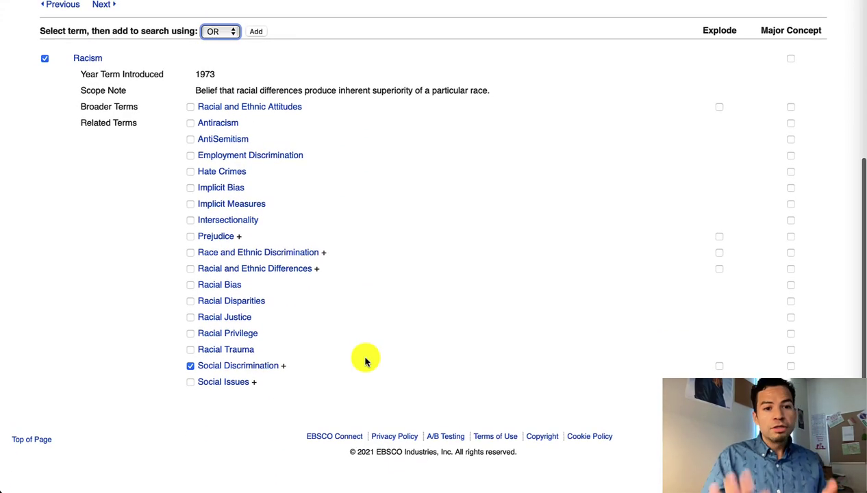
scroll(365, 361, up, 6)
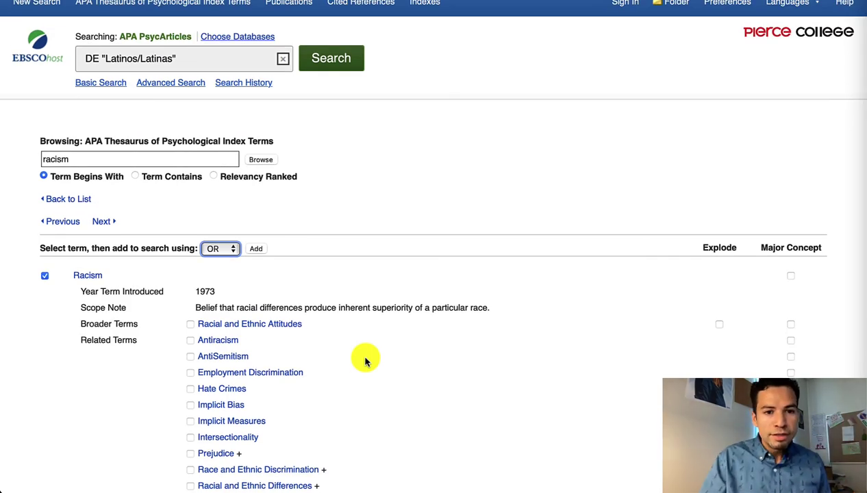
click(257, 249)
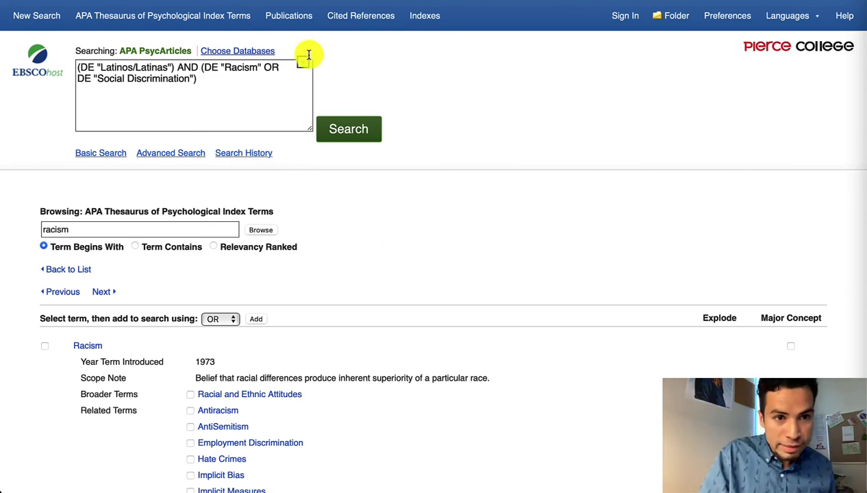
Review the full combined subject query in the search box and submit the search
click(210, 90)
key(ctrl+a)
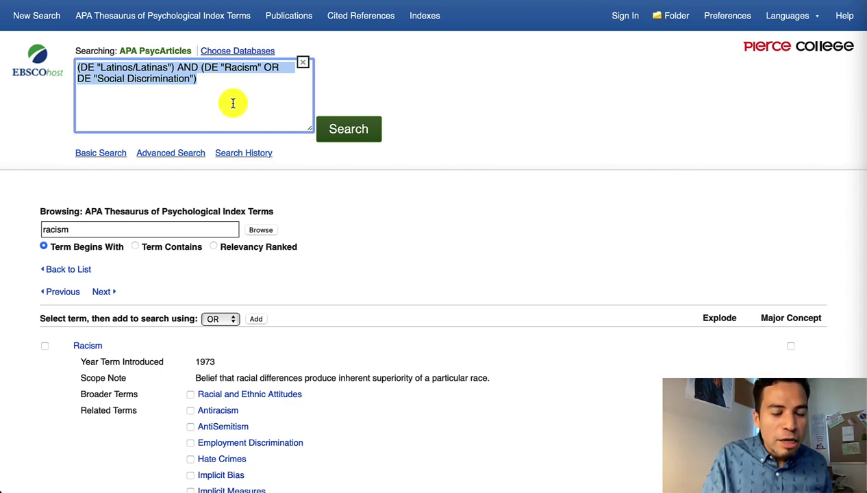
click(232, 103)
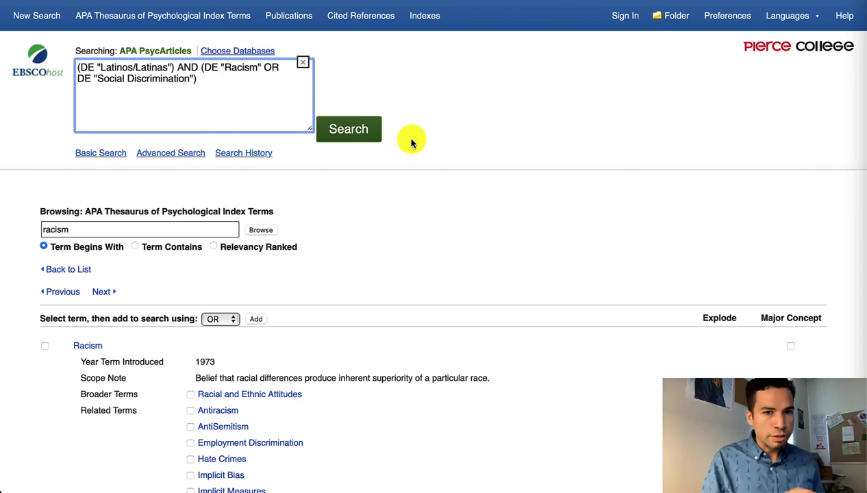
click(350, 129)
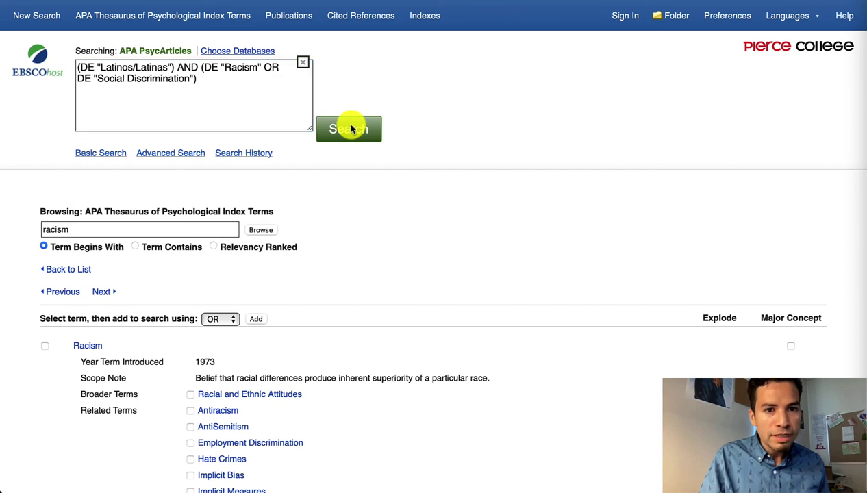